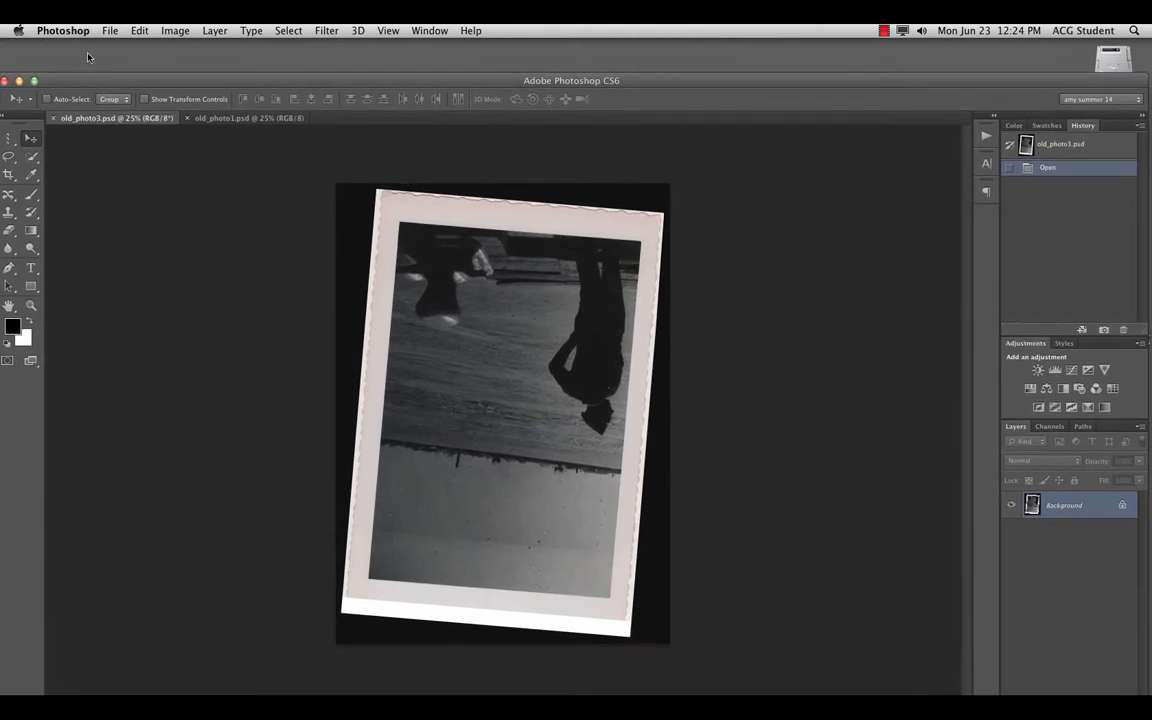
- Bring the Photoshop window back to the front and place it directly beneath the menu bar
{"action": "left_click", "coordinate": [87, 55]}
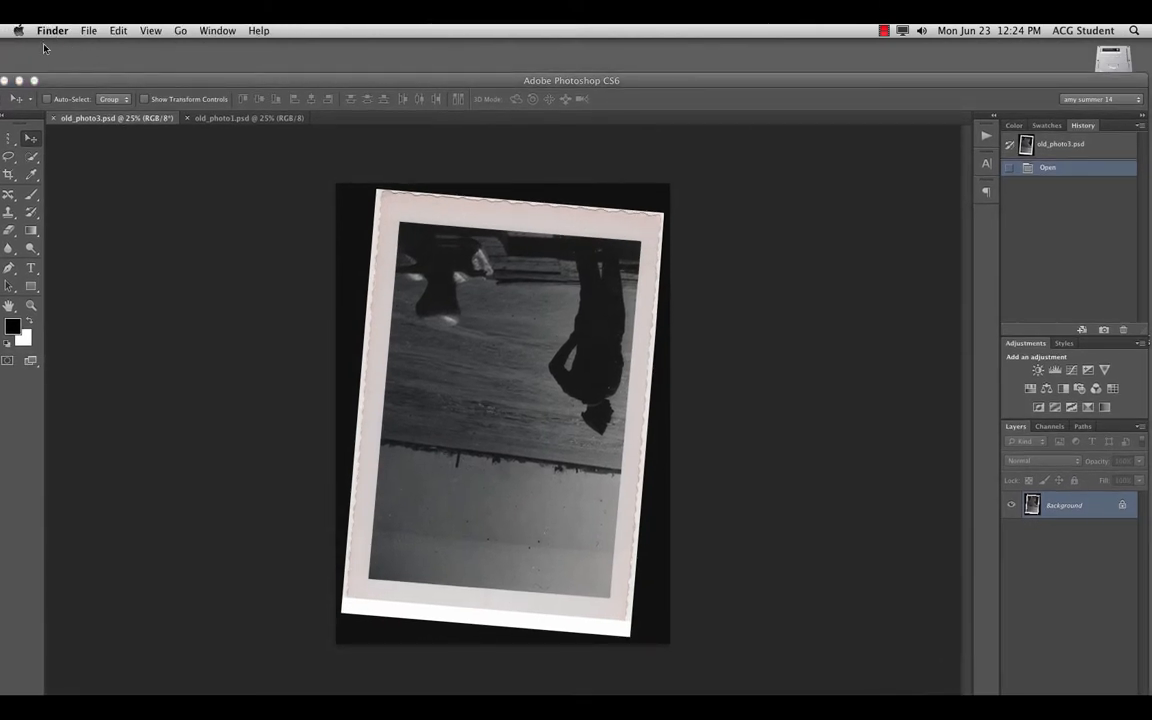
{"action": "left_click", "coordinate": [72, 81]}
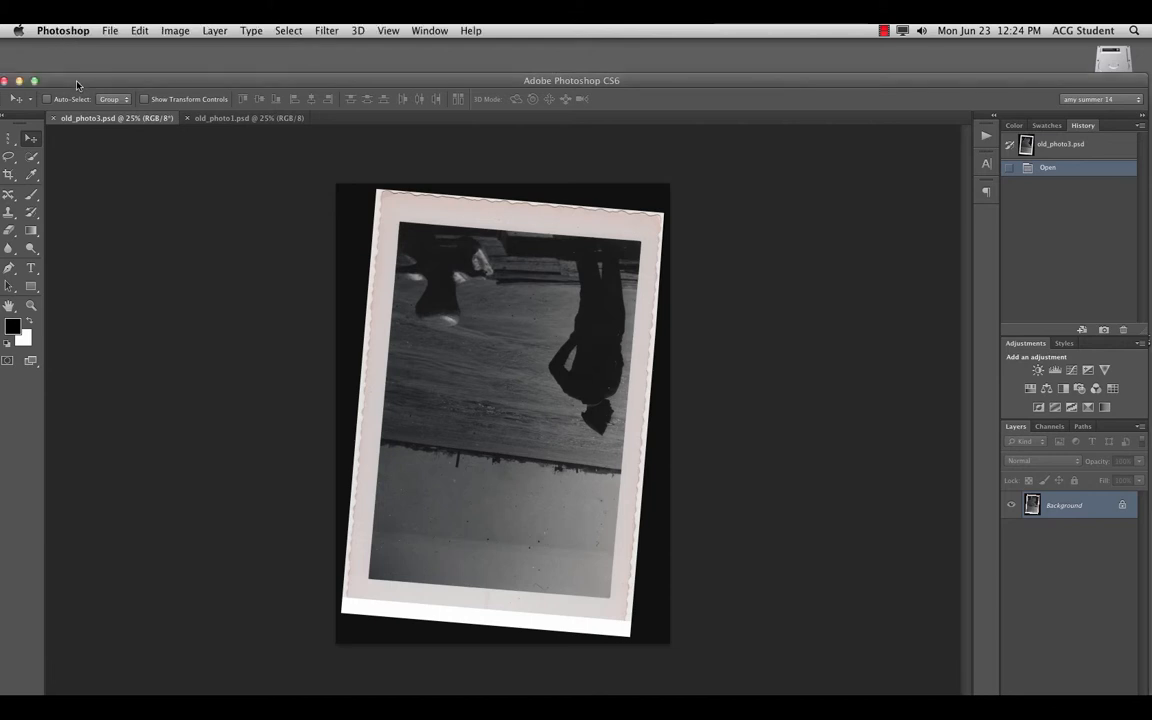
{"action": "left_click_drag", "start_coordinate": [72, 81], "coordinate": [88, 48]}
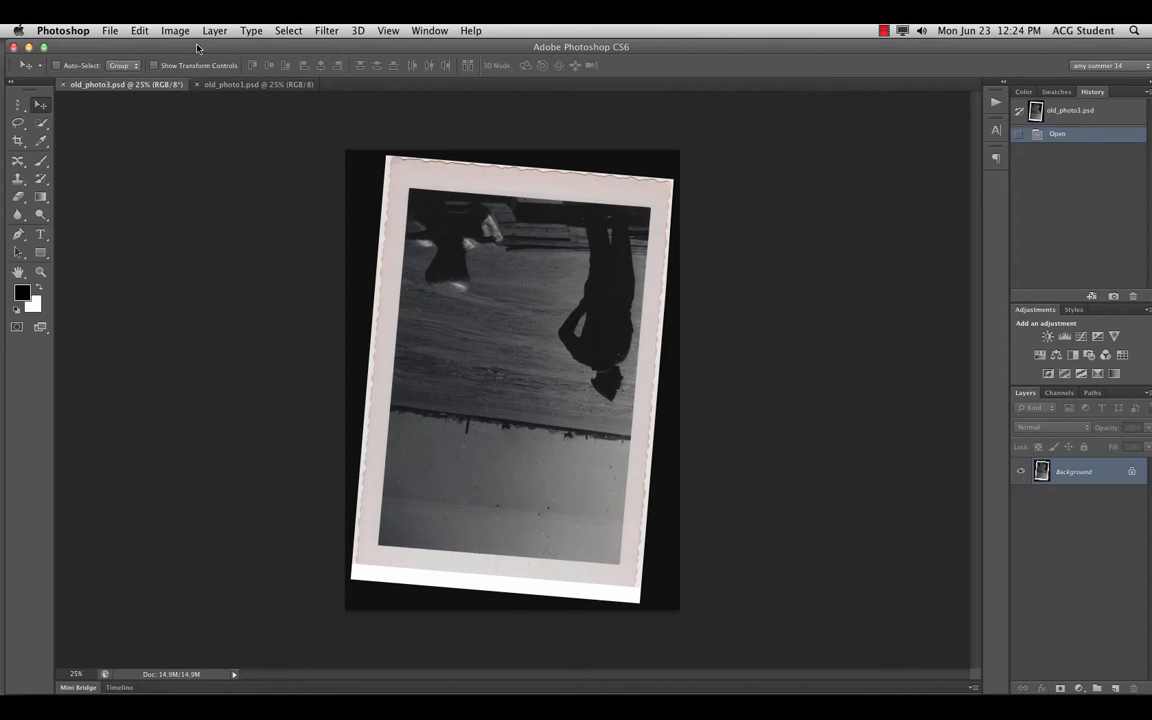
- Uncover the desktop and open Abstract_Photography_007.jpg from the ivc/proj5-inspire folder on the USB20FD drive
{"action": "left_click_drag", "start_coordinate": [192, 46], "coordinate": [255, 561]}
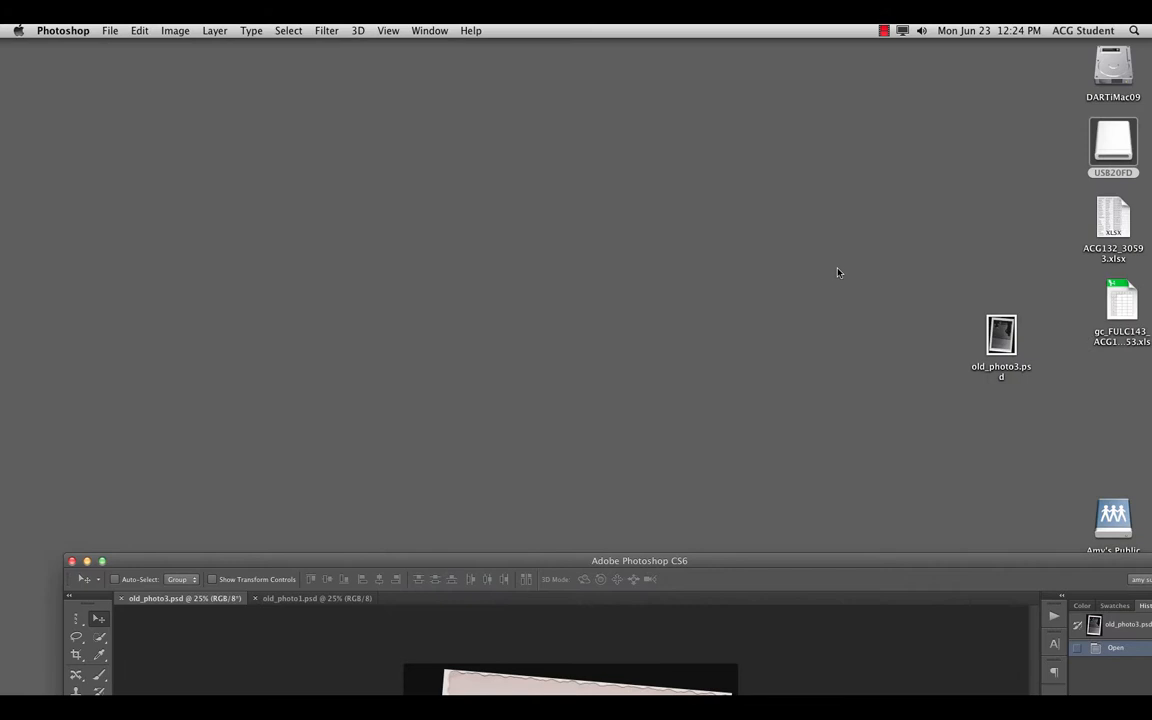
{"action": "double_click", "coordinate": [1105, 152]}
{"action": "left_click_drag", "start_coordinate": [706, 293], "coordinate": [323, 195]}
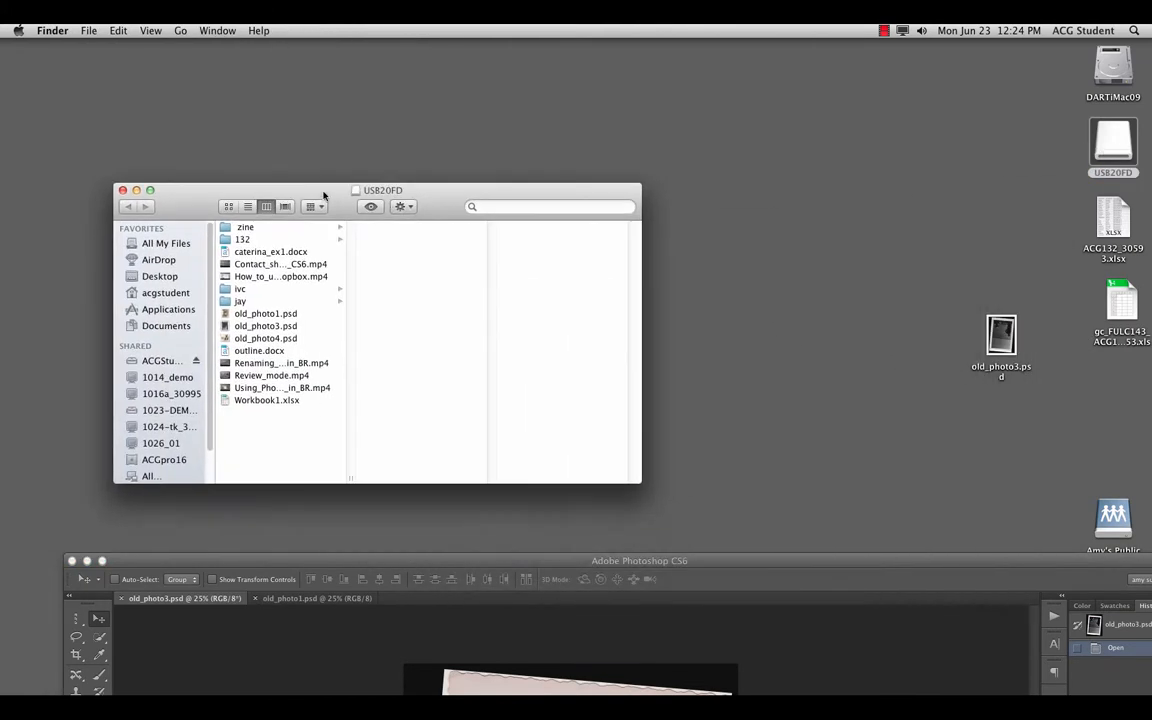
{"action": "left_click", "coordinate": [240, 288]}
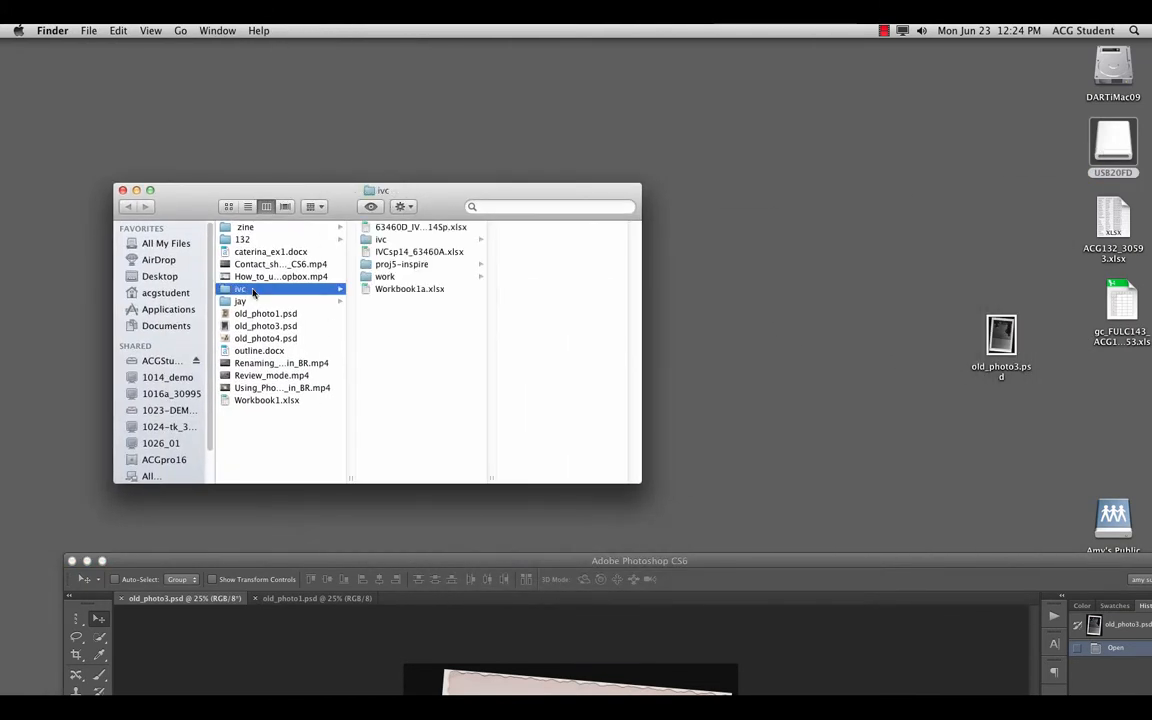
{"action": "left_click", "coordinate": [398, 264]}
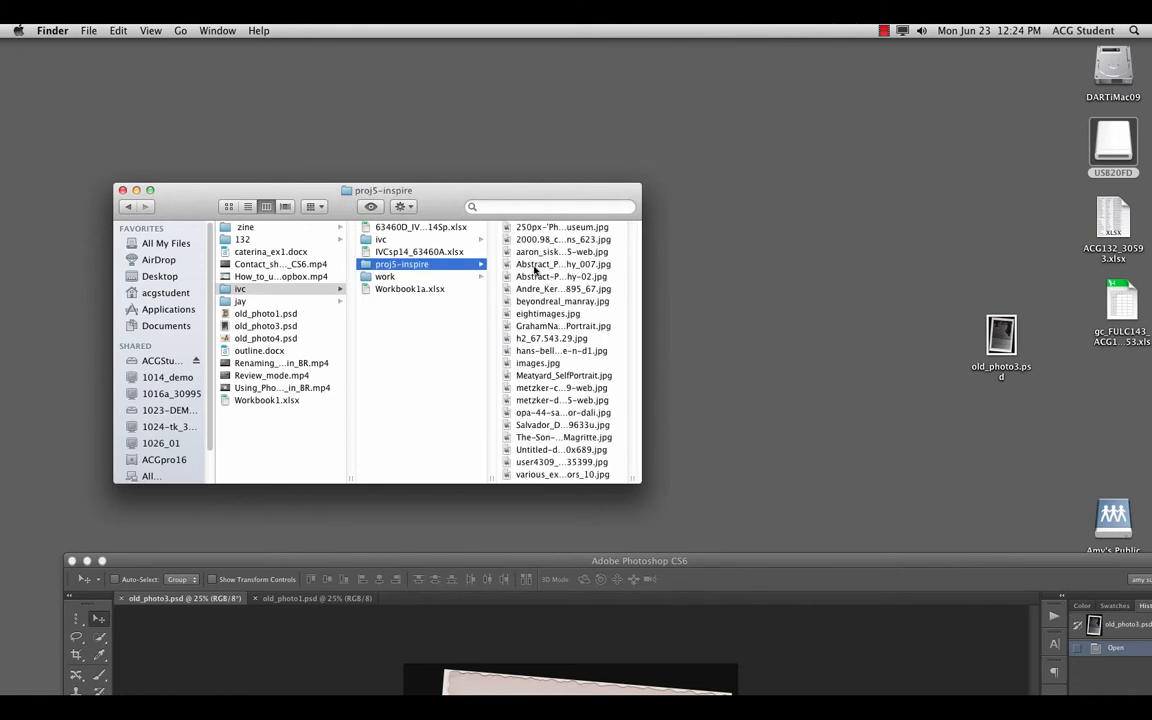
{"action": "left_click", "coordinate": [535, 266]}
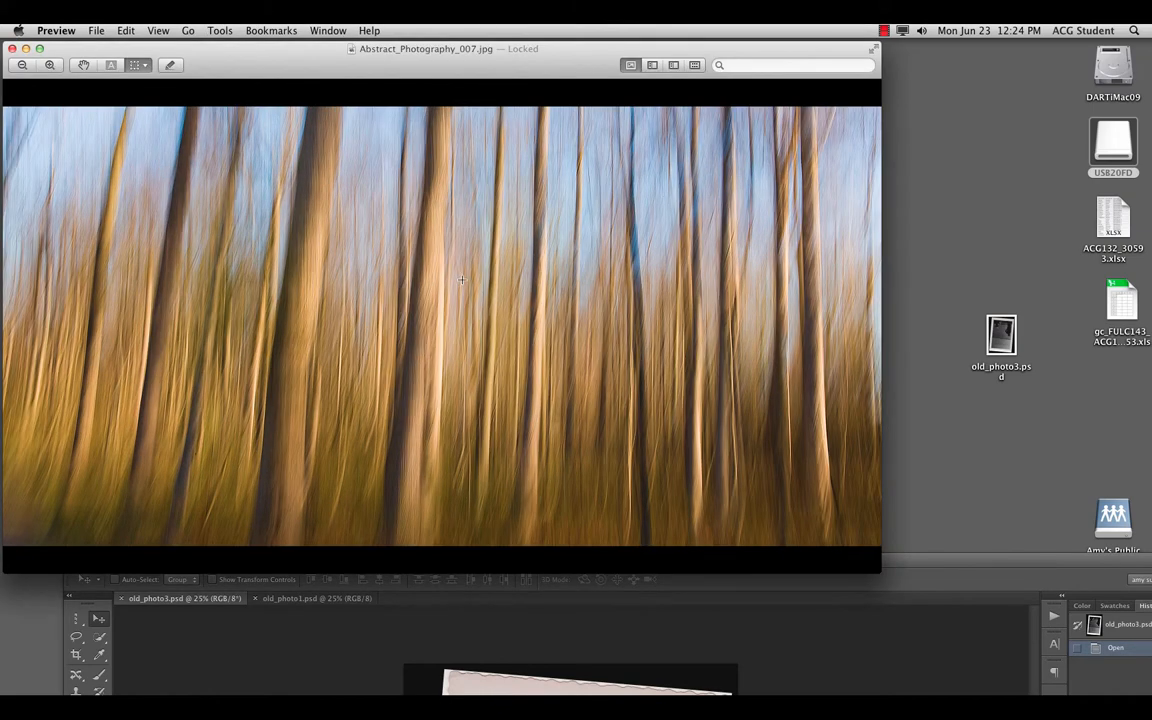
{"action": "left_click", "coordinate": [272, 30]}
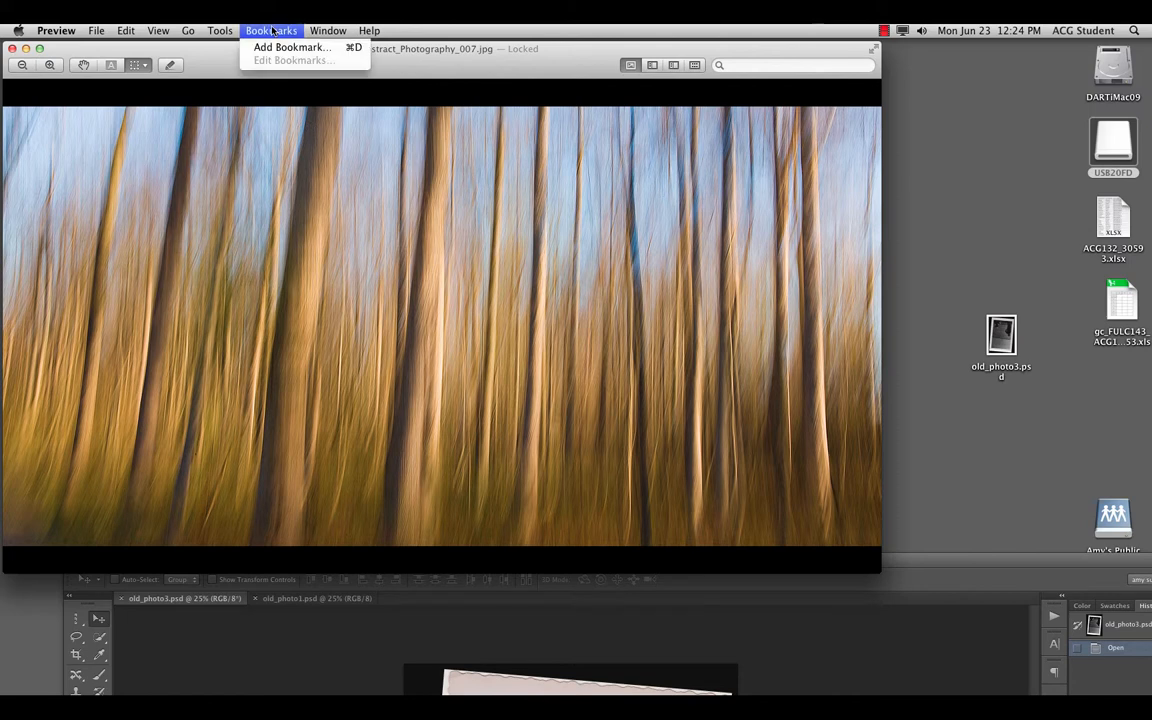
{"action": "mouse_move", "coordinate": [224, 29]}
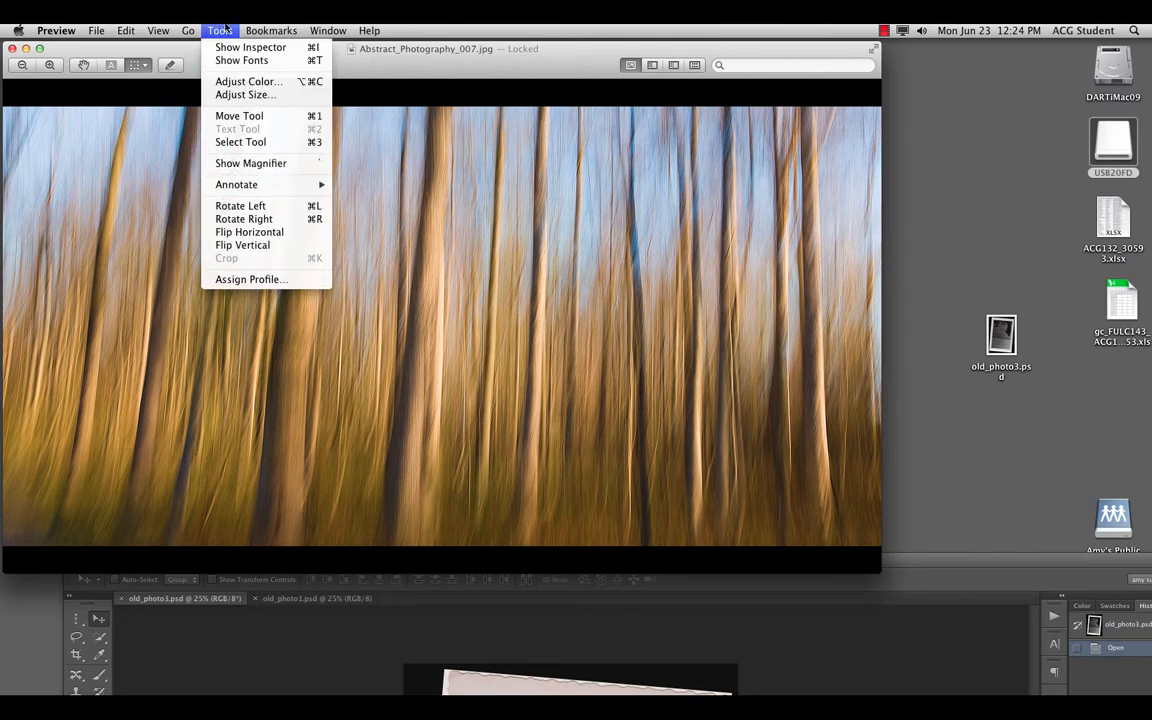
{"action": "left_click", "coordinate": [218, 29]}
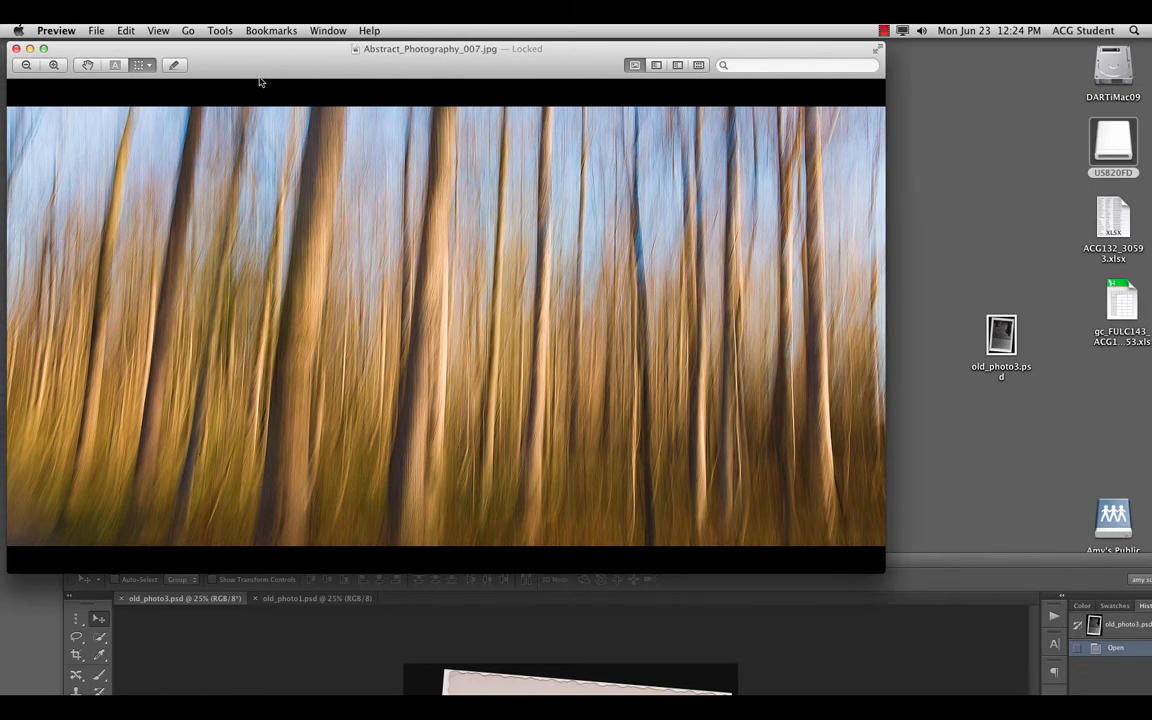
{"action": "left_click_drag", "start_coordinate": [260, 69], "coordinate": [296, 66]}
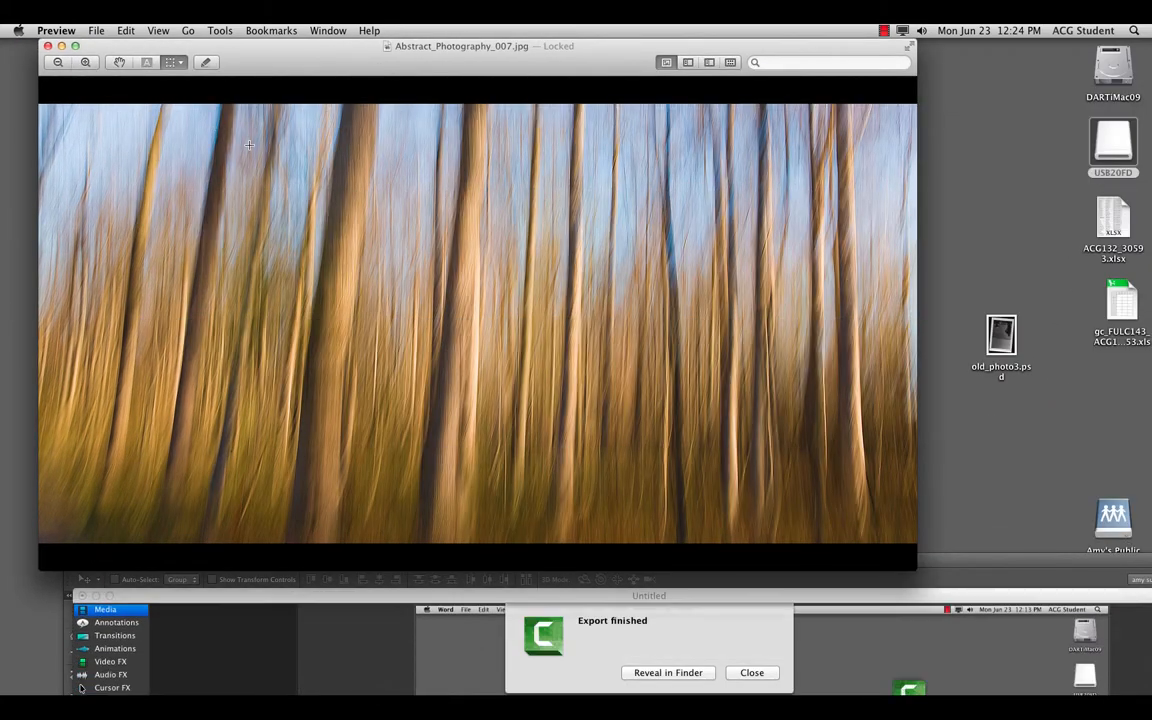
- Dismiss the Camtasia export notice and quit Preview
{"action": "left_click", "coordinate": [752, 672]}
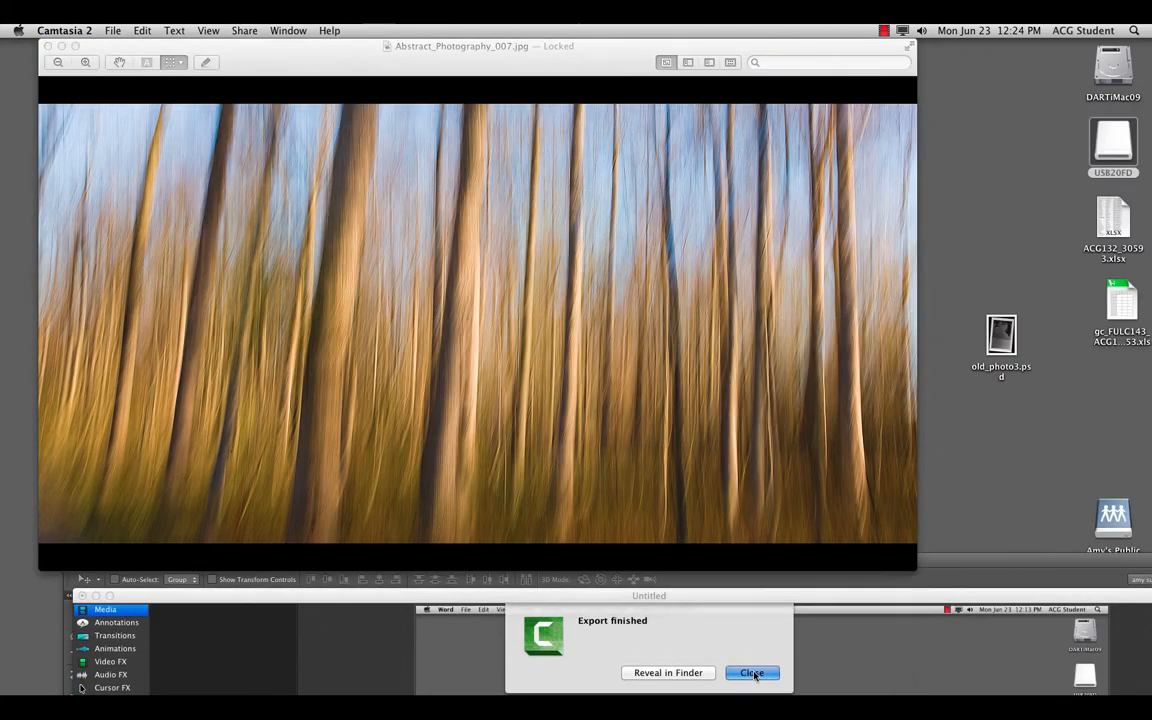
{"action": "left_click", "coordinate": [137, 48]}
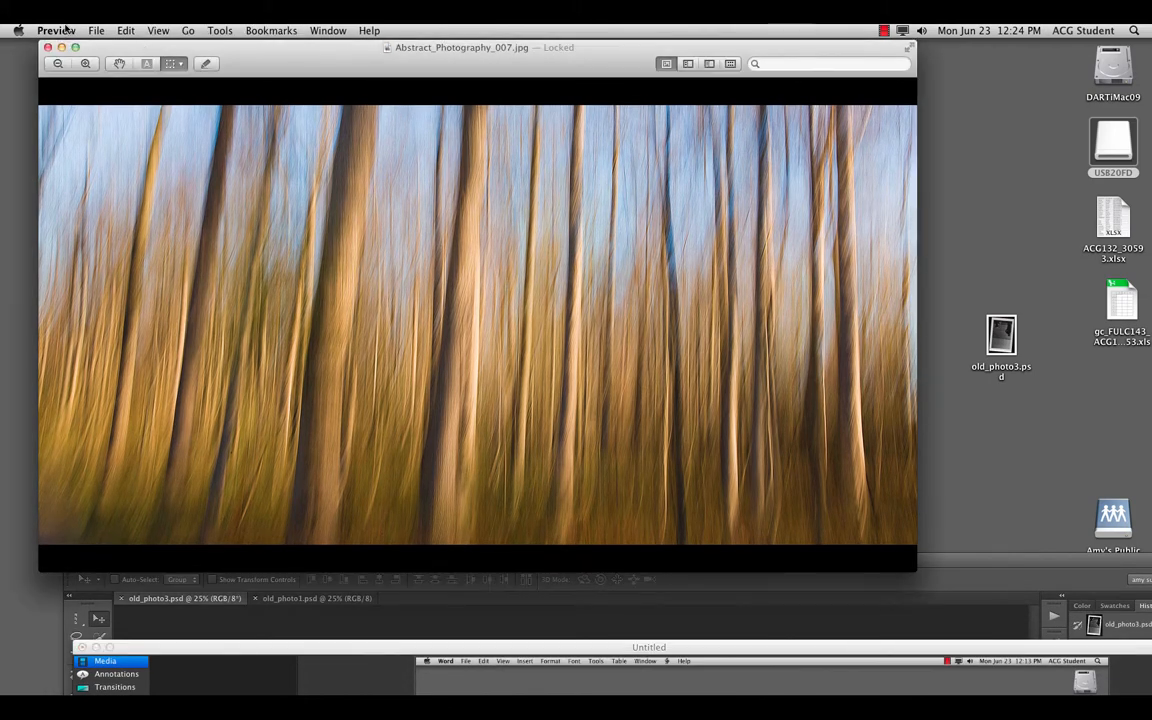
{"action": "left_click", "coordinate": [57, 30]}
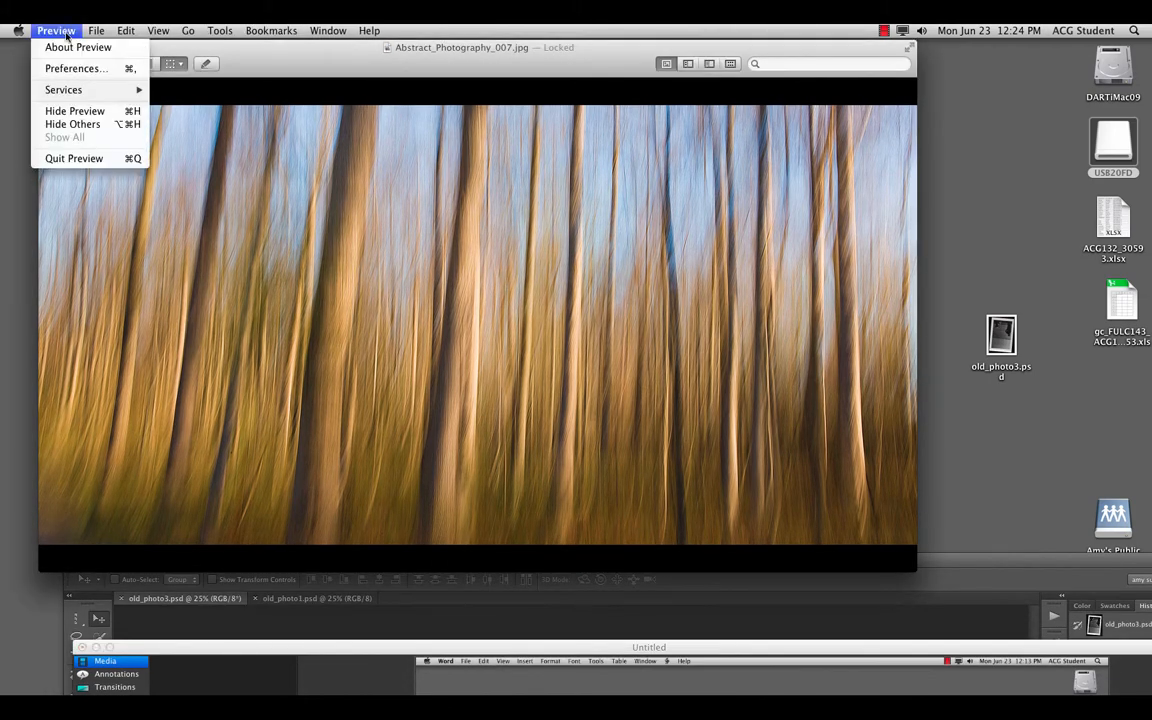
{"action": "left_click", "coordinate": [70, 158]}
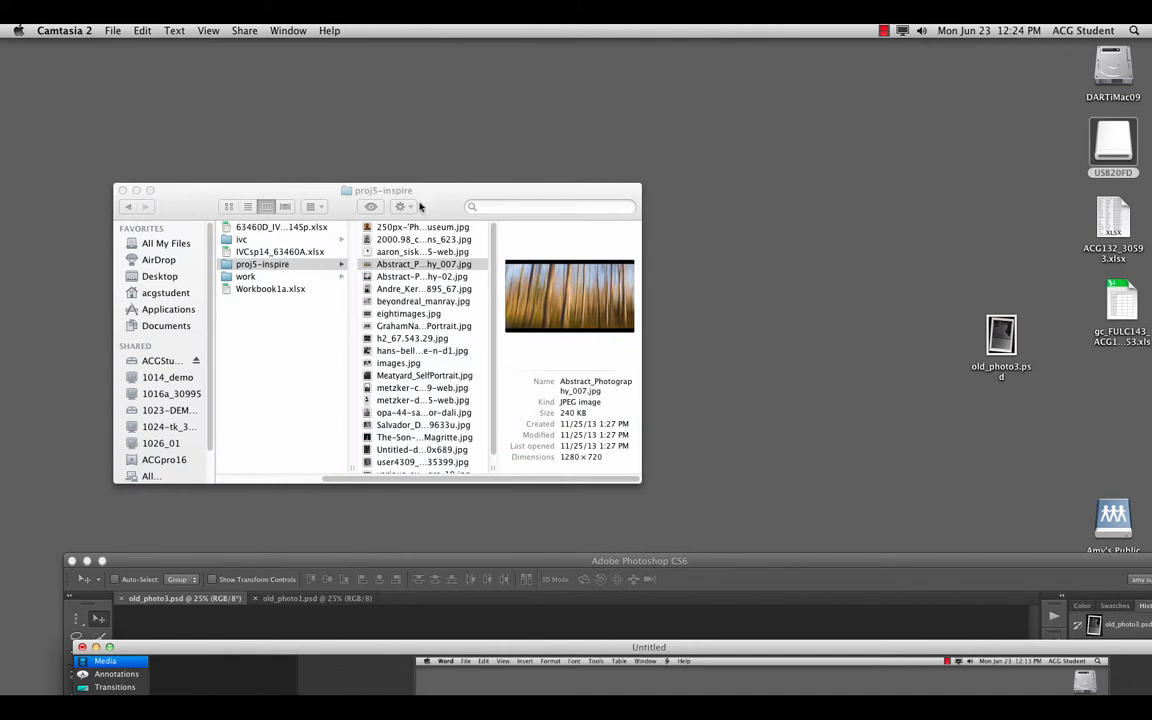
- Try to open Abstract_Photography_007.jpg with Adobe Photoshop CS6 instead of the default application
{"action": "left_click", "coordinate": [411, 264]}
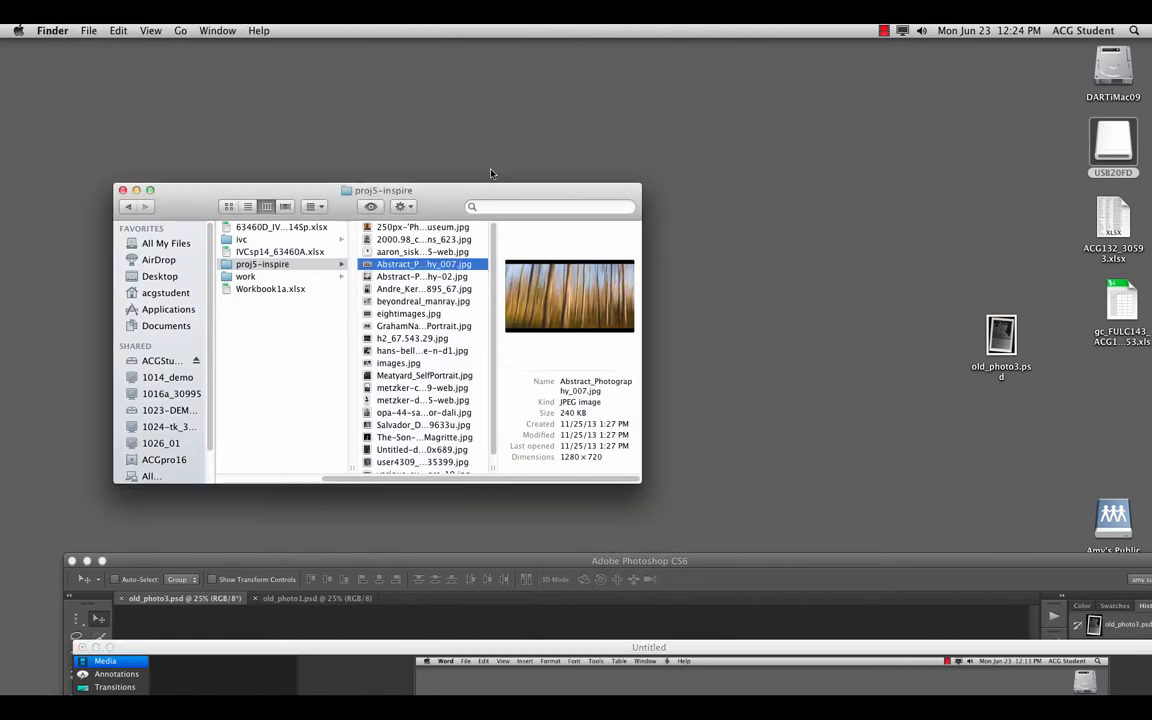
{"action": "right_click", "coordinate": [418, 267]}
{"action": "mouse_move", "coordinate": [443, 286]}
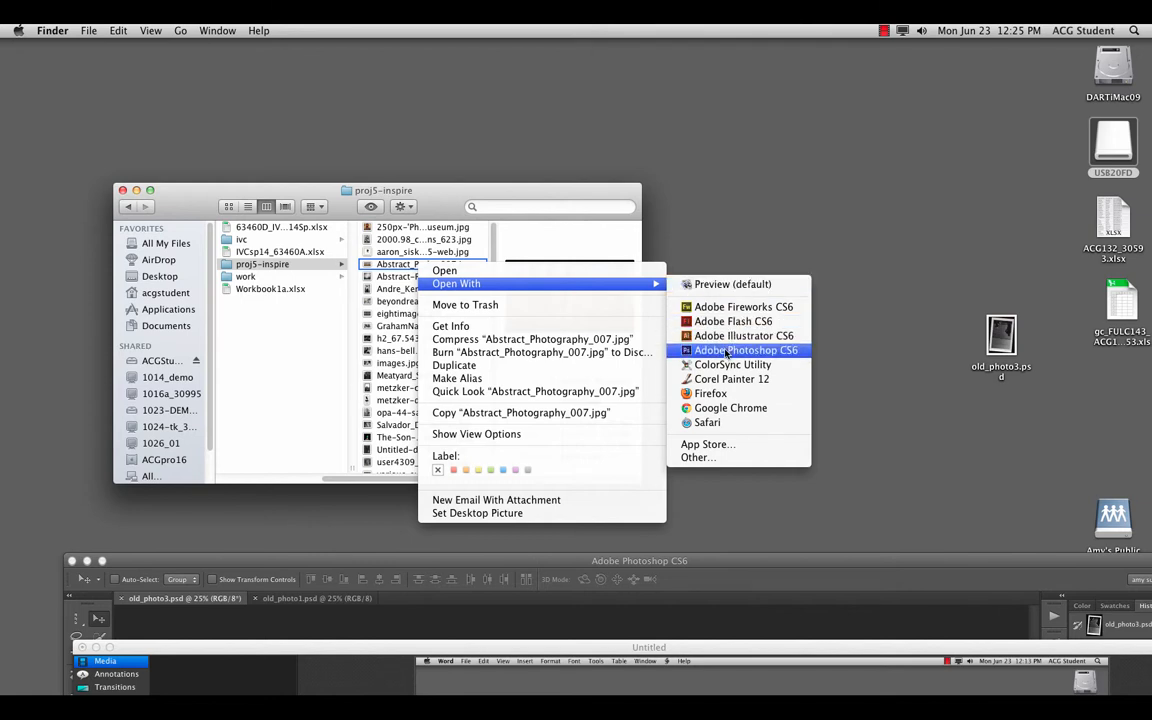
{"action": "left_click", "coordinate": [726, 353]}
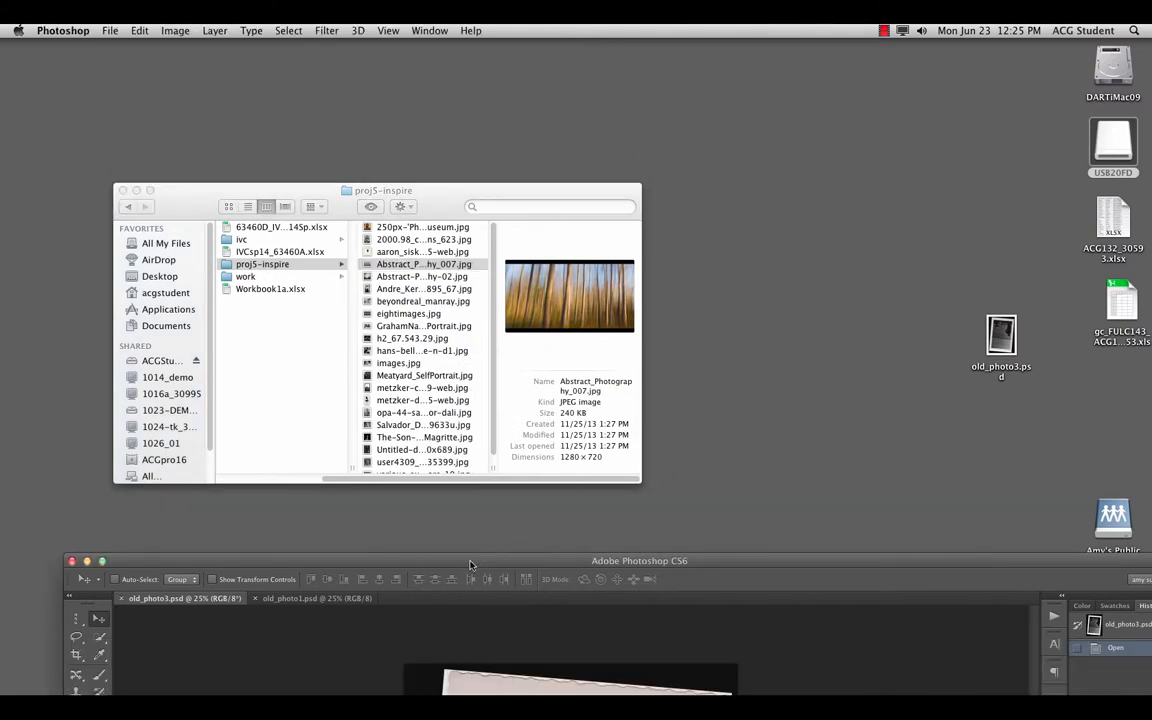
- Move the Photoshop window back up to fill the screen and rotate the old_photo3.psd canvas by 180°
{"action": "left_click_drag", "start_coordinate": [326, 559], "coordinate": [263, 41]}
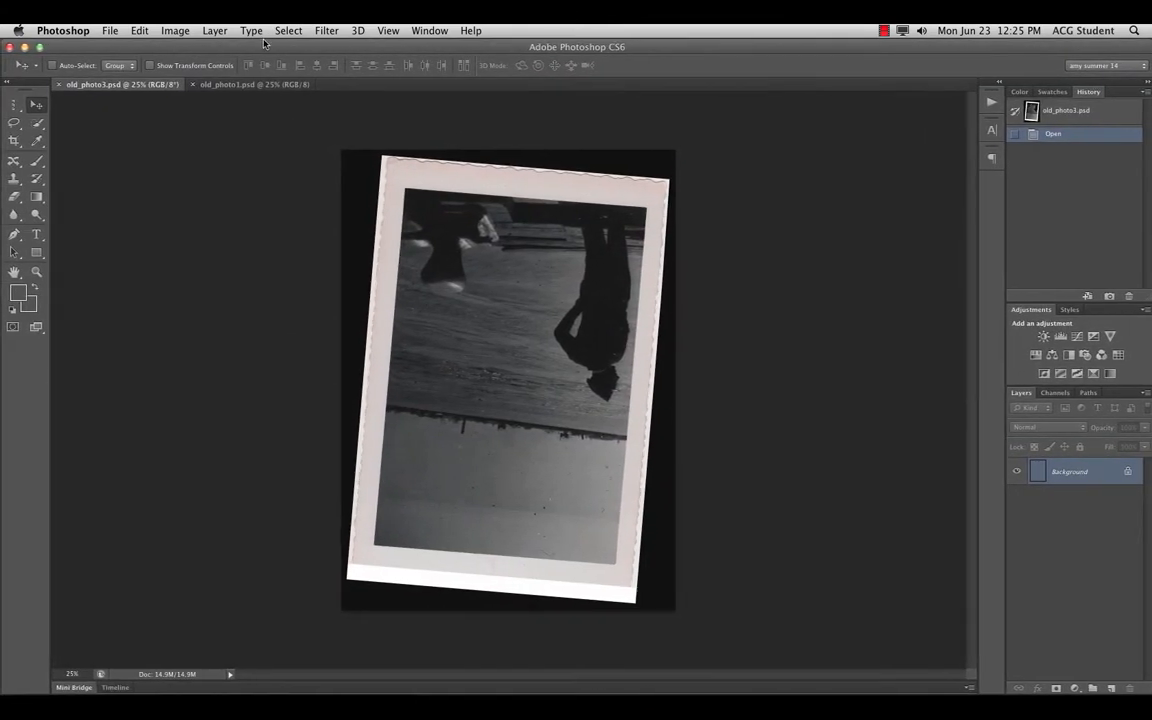
{"action": "left_click", "coordinate": [40, 48]}
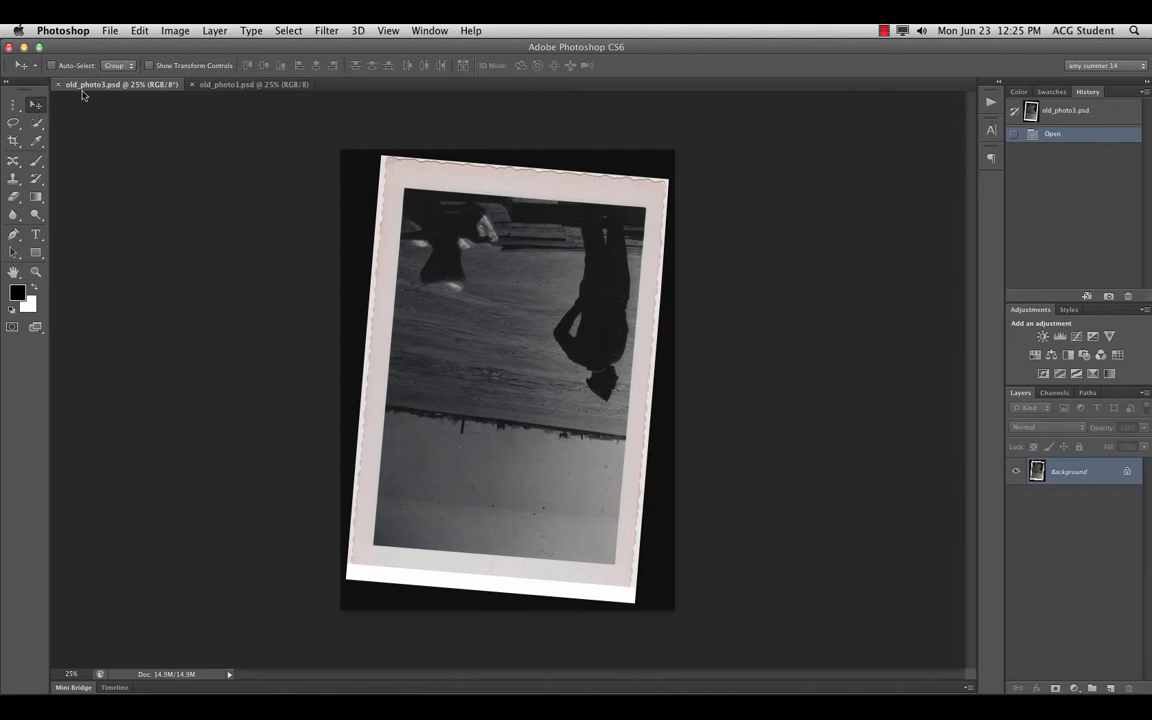
{"action": "left_click", "coordinate": [57, 30]}
{"action": "mouse_move", "coordinate": [112, 33]}
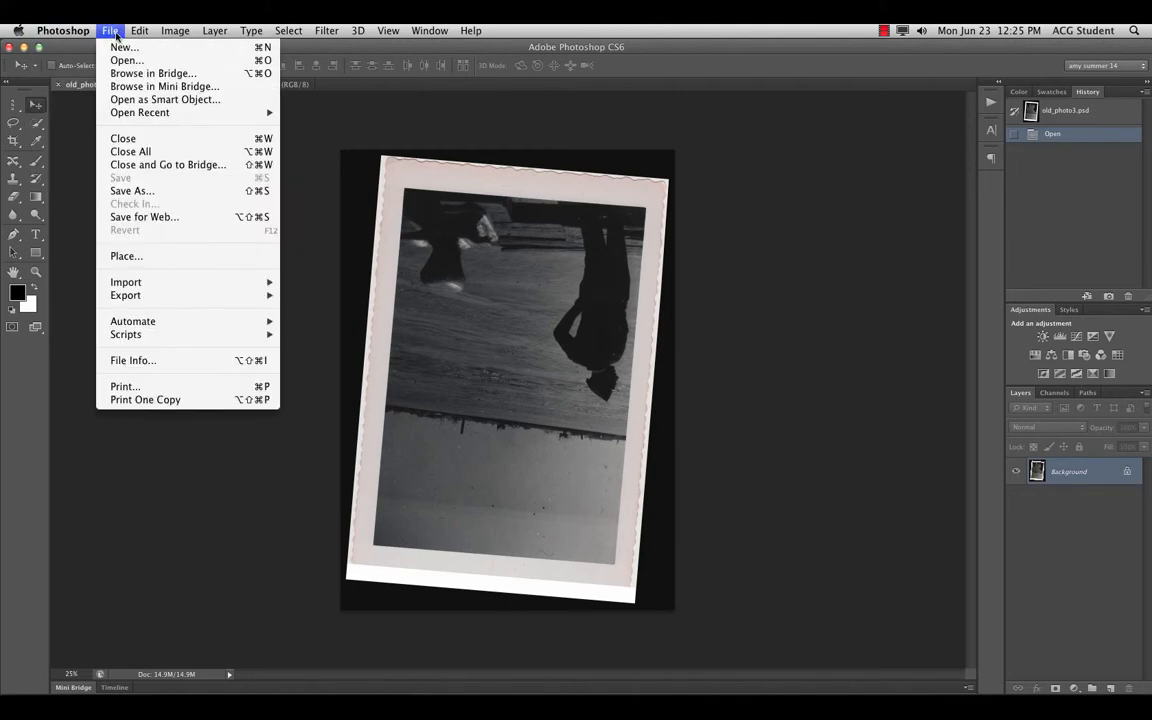
{"action": "mouse_move", "coordinate": [178, 33]}
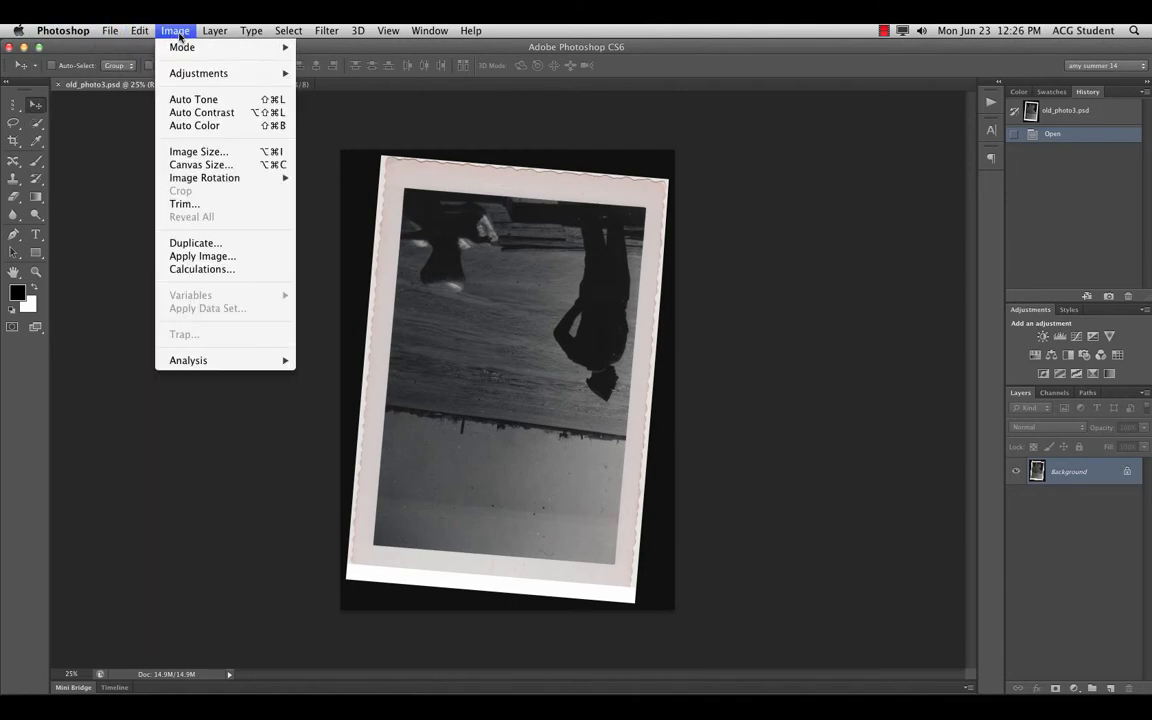
{"action": "mouse_move", "coordinate": [160, 173]}
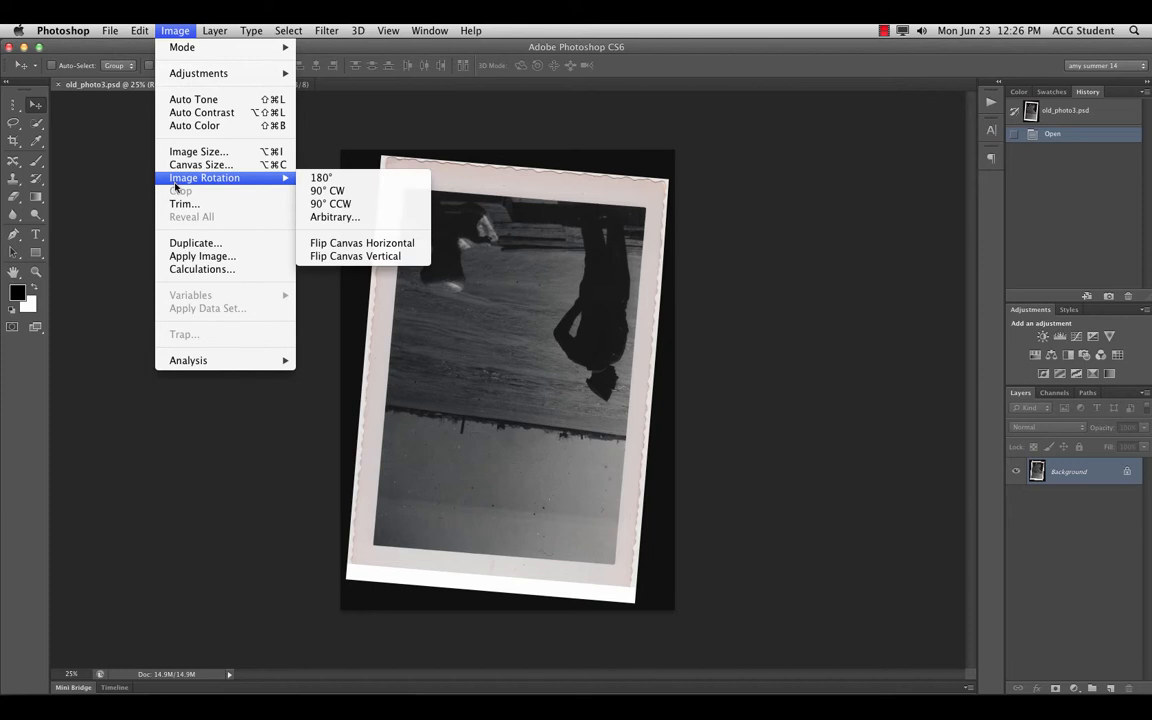
{"action": "left_click", "coordinate": [321, 178]}
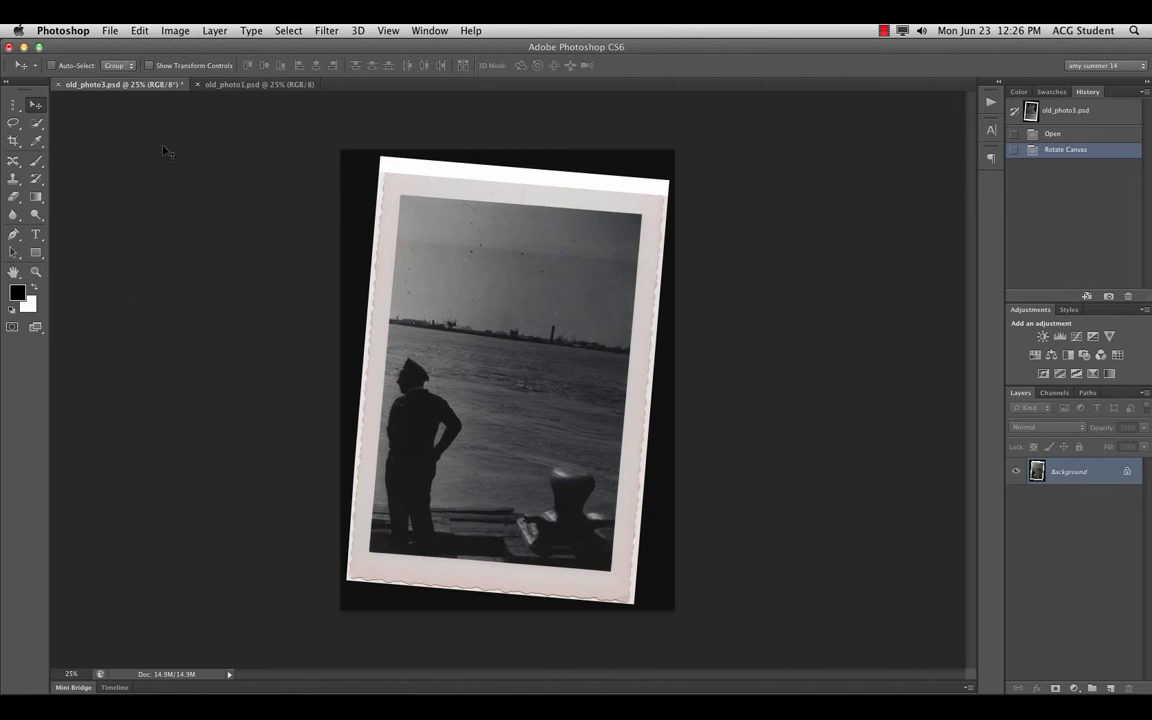
- Close the Finder window showing the proj5-inspire folder
{"action": "left_click", "coordinate": [883, 31]}
{"action": "left_click", "coordinate": [905, 57]}
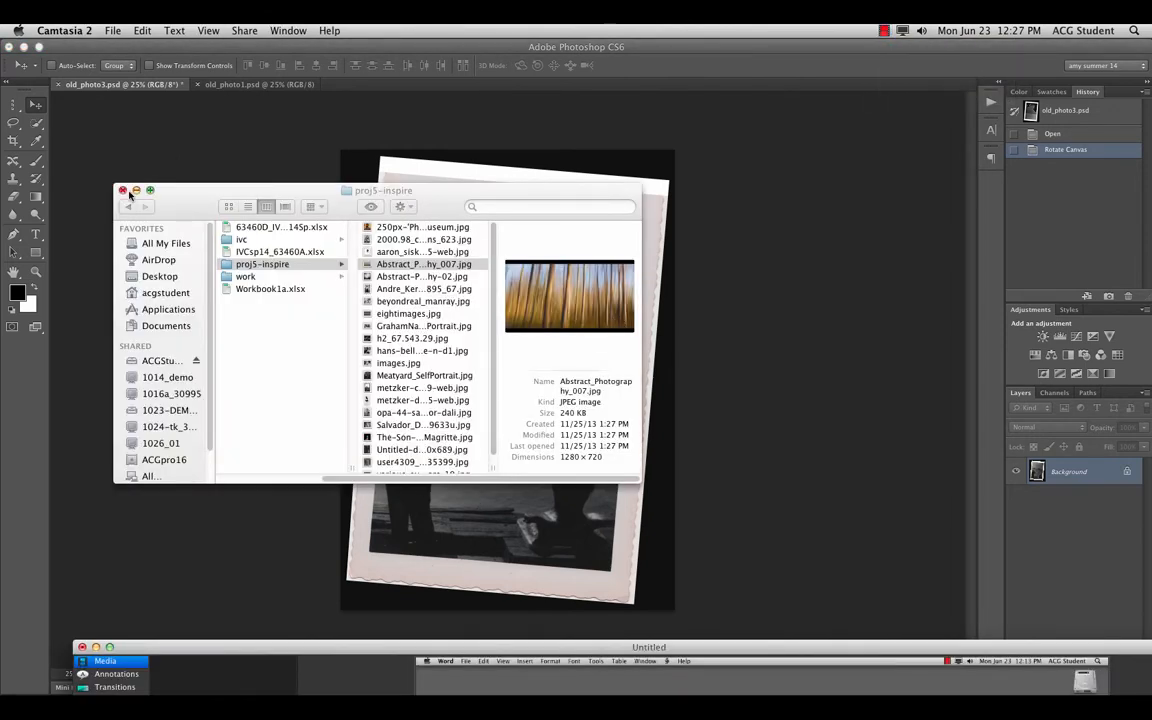
{"action": "left_click", "coordinate": [123, 190]}
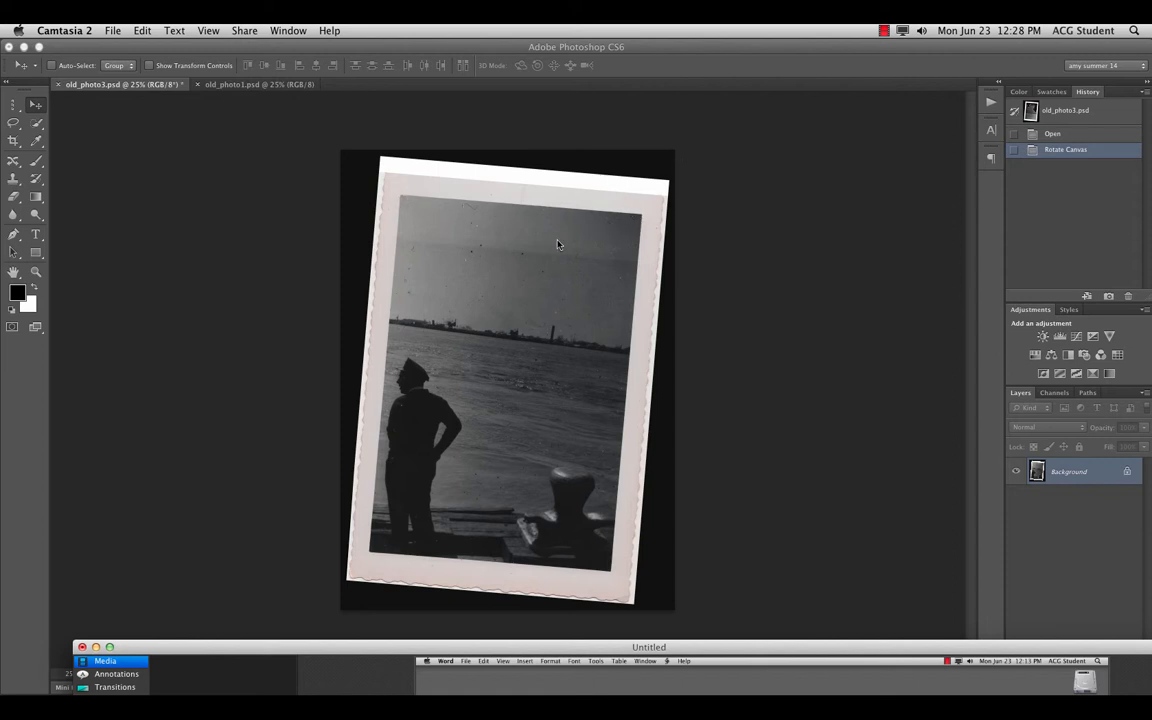
- Return to Photoshop and activate the Crop tool on the old_photo3.psd image
{"action": "left_click", "coordinate": [18, 100]}
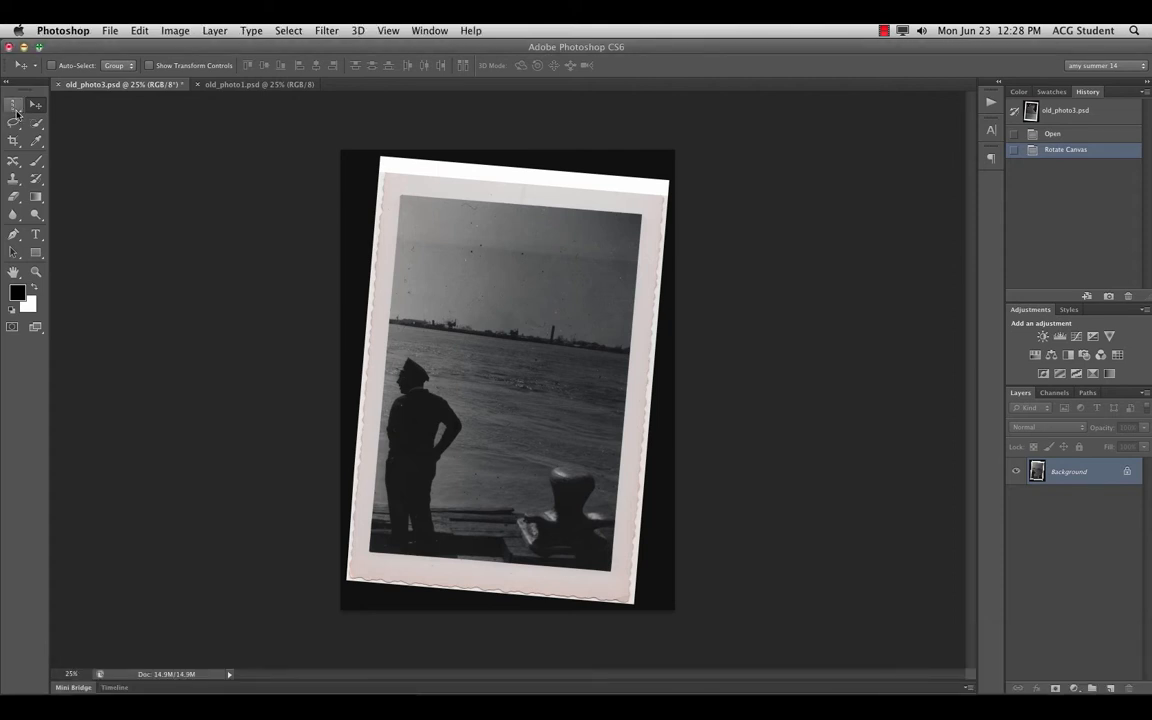
{"action": "left_click", "coordinate": [14, 140]}
{"action": "left_click", "coordinate": [18, 147]}
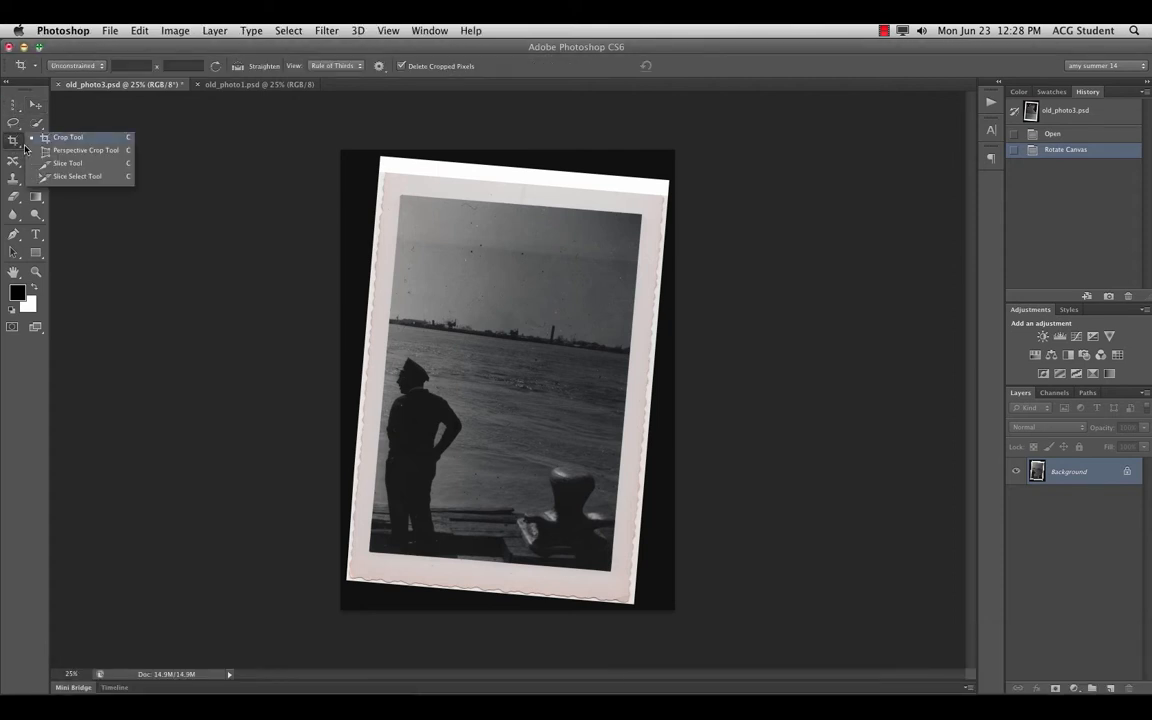
{"action": "left_click", "coordinate": [83, 139]}
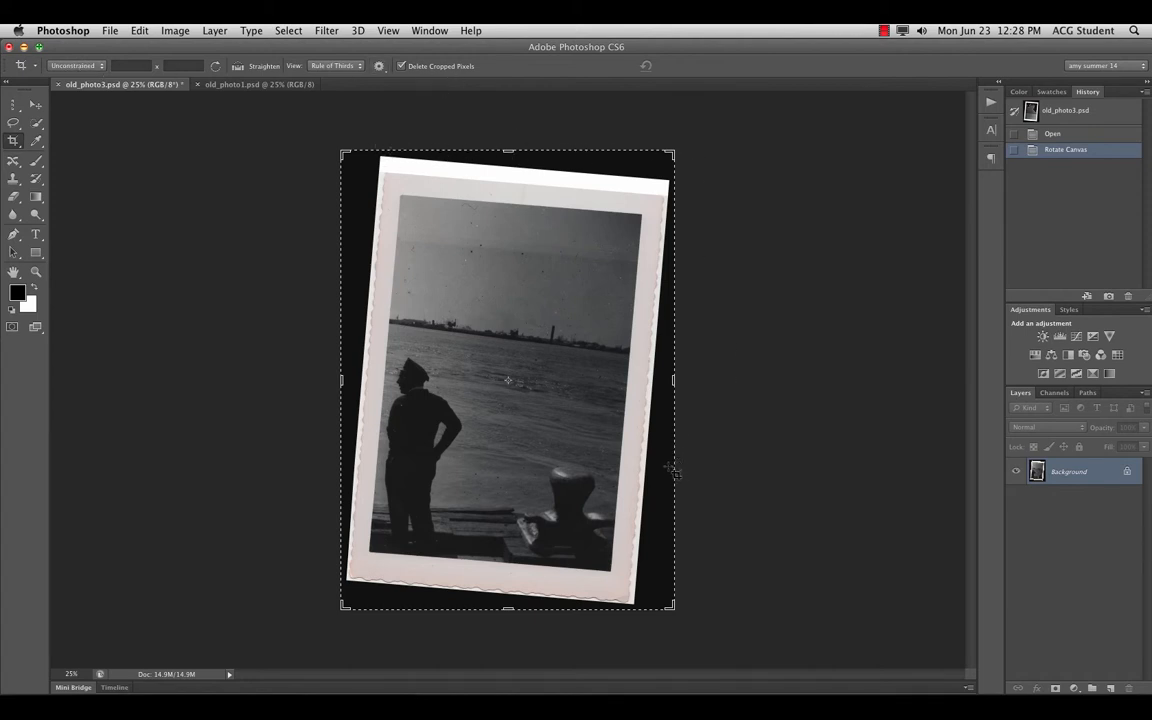
- Try to straighten the photo along the upper edge of its picture area and adjust the crop frame, discarding the crop
{"action": "left_click", "coordinate": [238, 67]}
{"action": "left_click_drag", "start_coordinate": [399, 194], "coordinate": [664, 222]}
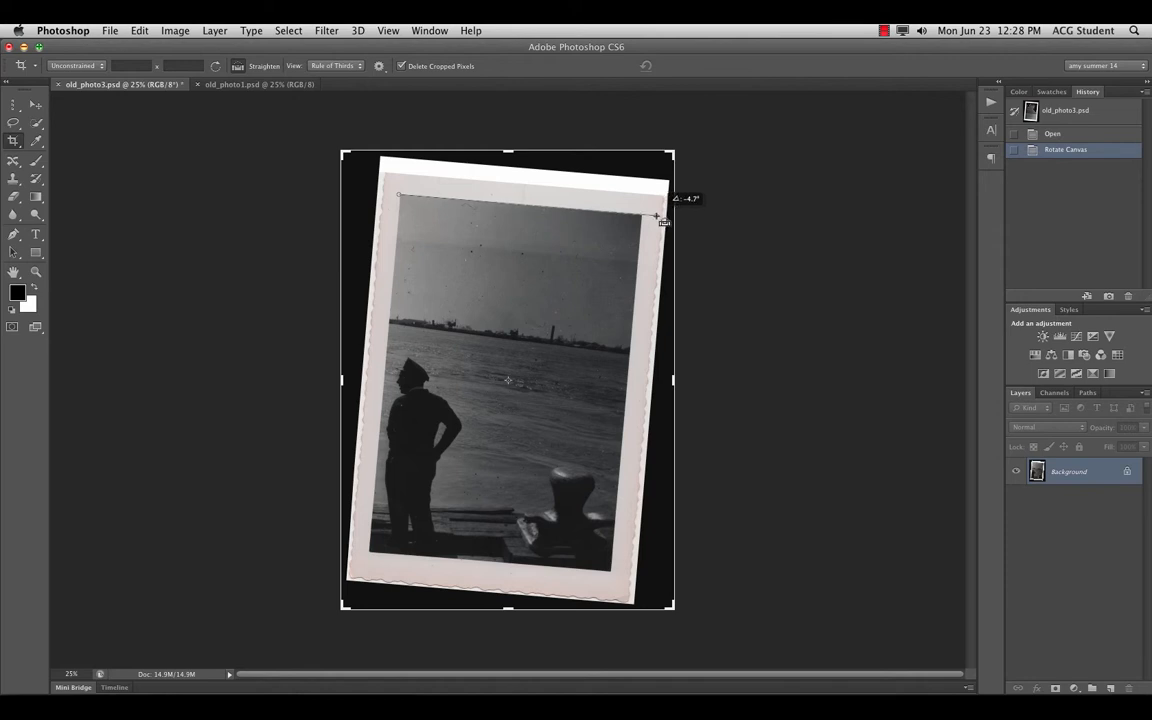
{"action": "left_click_drag", "start_coordinate": [658, 216], "coordinate": [662, 213]}
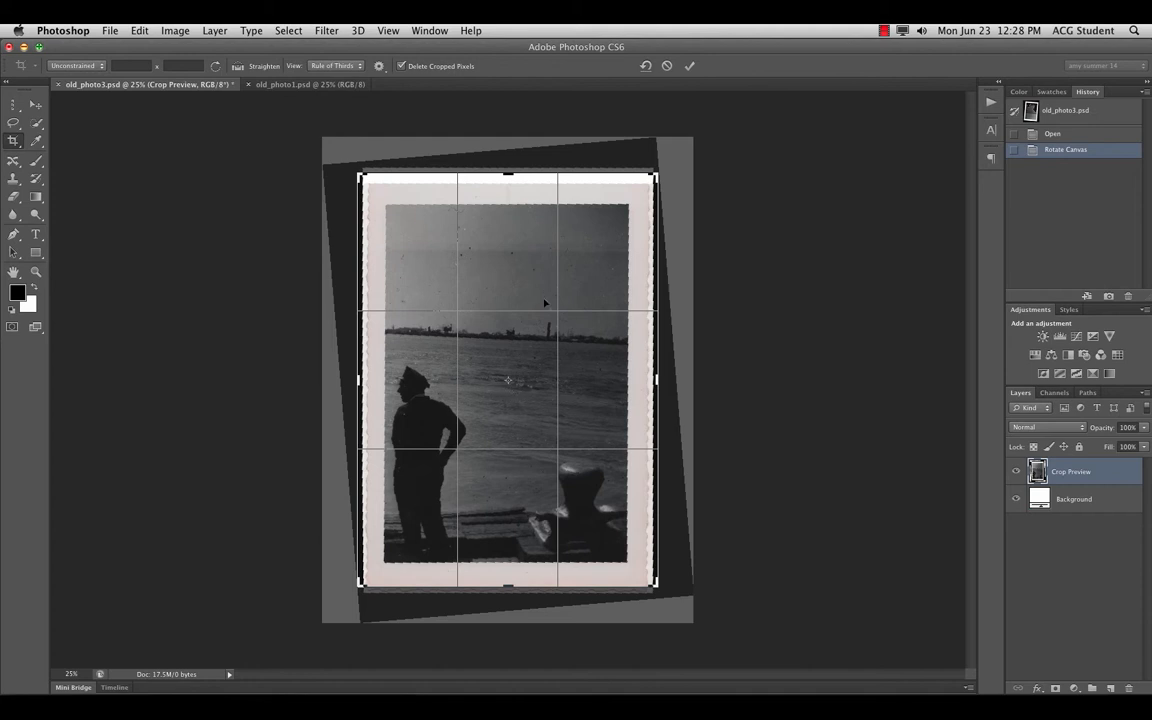
{"action": "mouse_move", "coordinate": [670, 183]}
{"action": "left_mouse_down"}
{"action": "mouse_move", "coordinate": [664, 136]}
{"action": "mouse_move", "coordinate": [624, 142]}
{"action": "mouse_move", "coordinate": [656, 178]}
{"action": "left_mouse_up"}
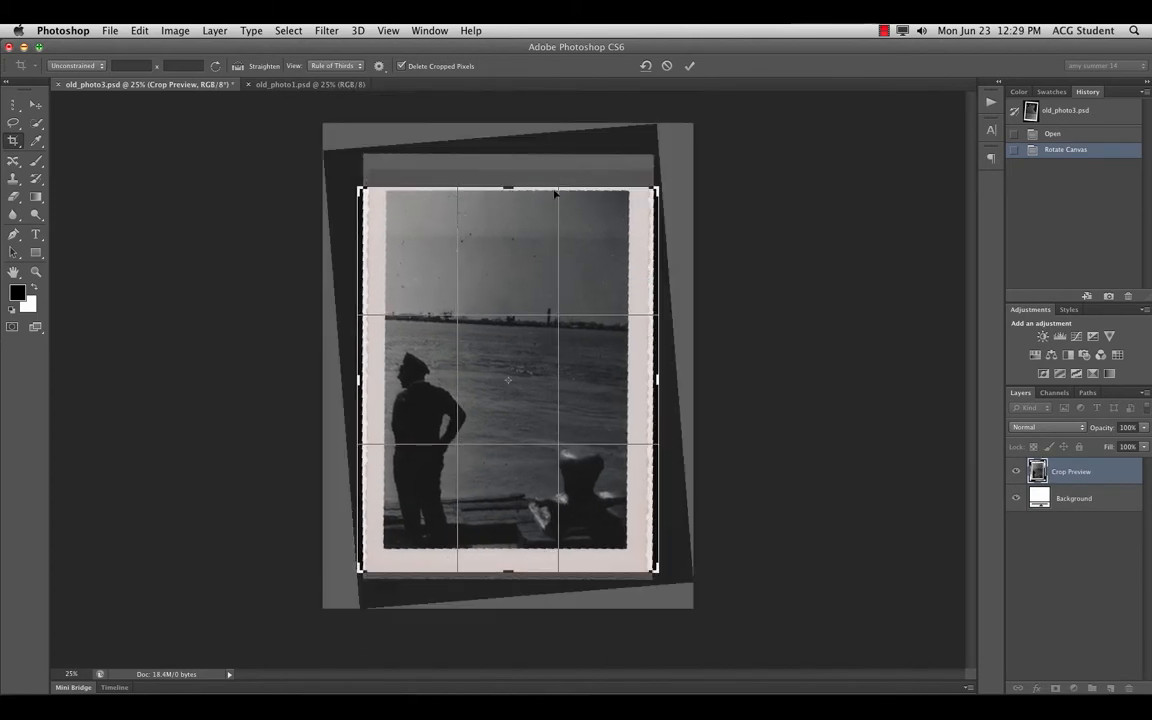
{"action": "left_click_drag", "start_coordinate": [523, 192], "coordinate": [496, 369]}
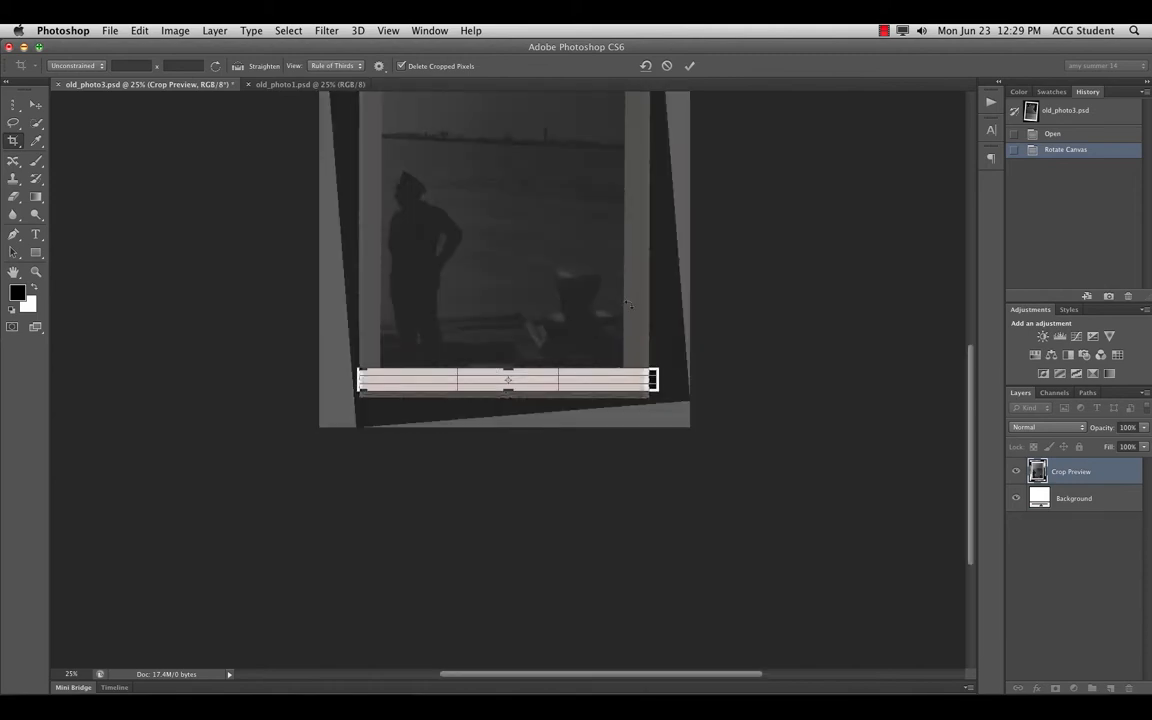
{"action": "key", "text": "Escape"}
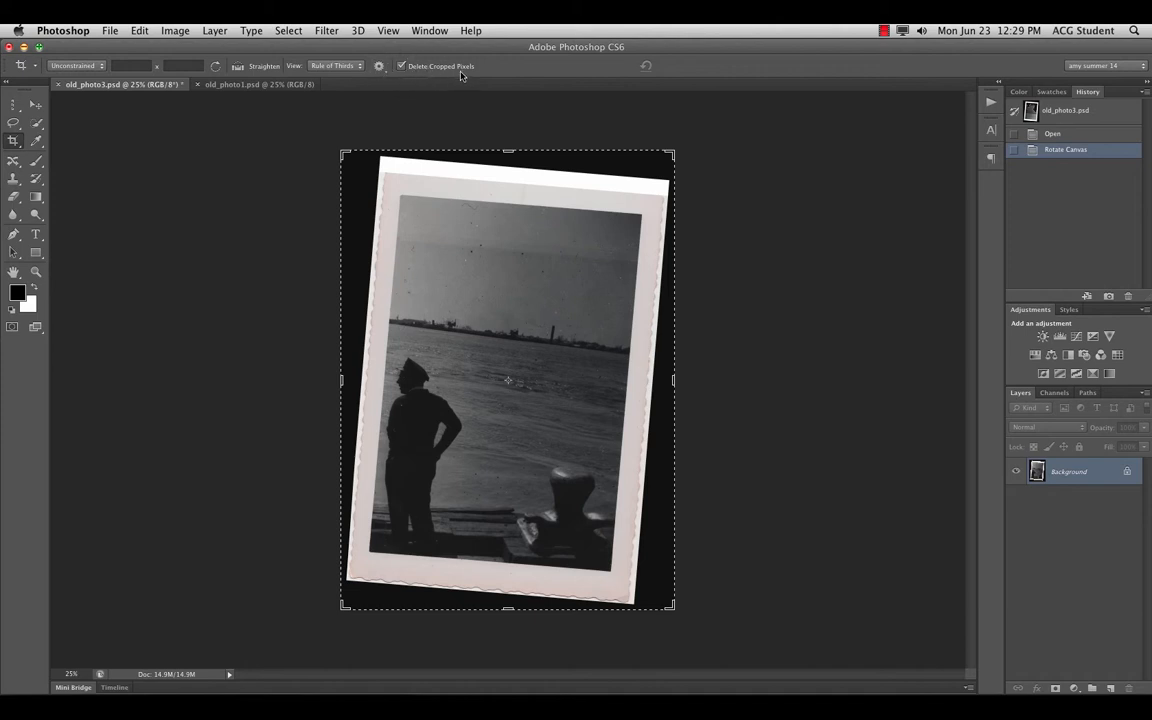
{"action": "left_click", "coordinate": [401, 66]}
{"action": "left_click", "coordinate": [36, 105]}
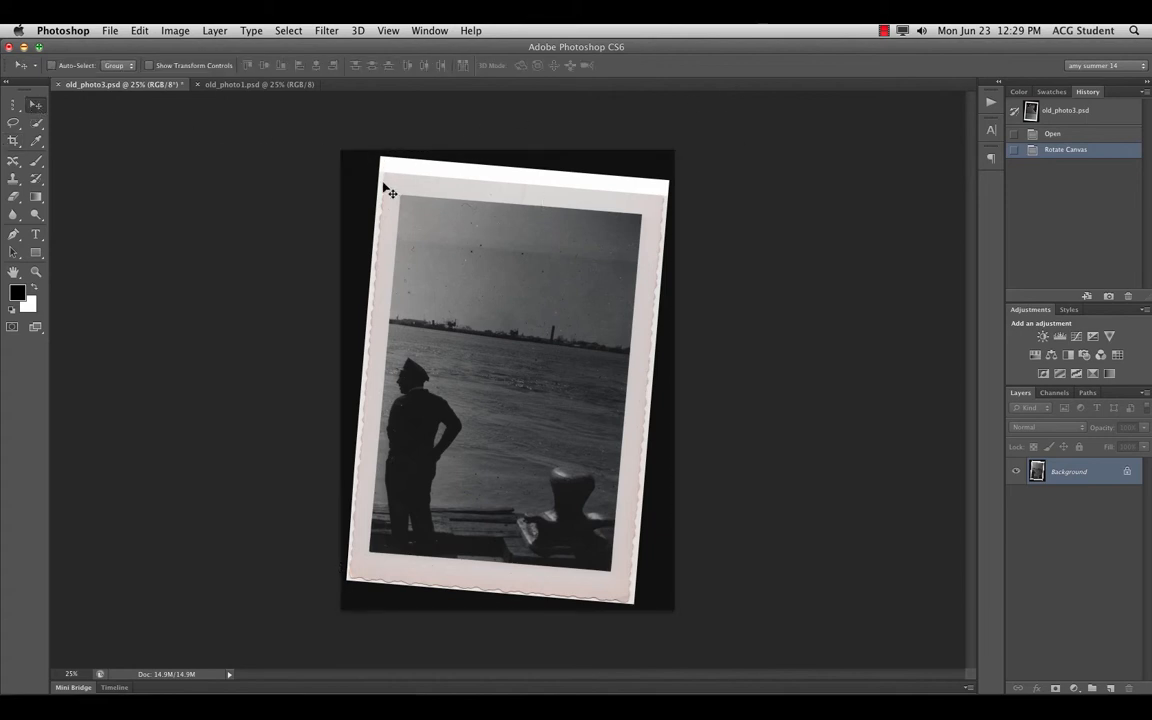
{"action": "key", "text": "c"}
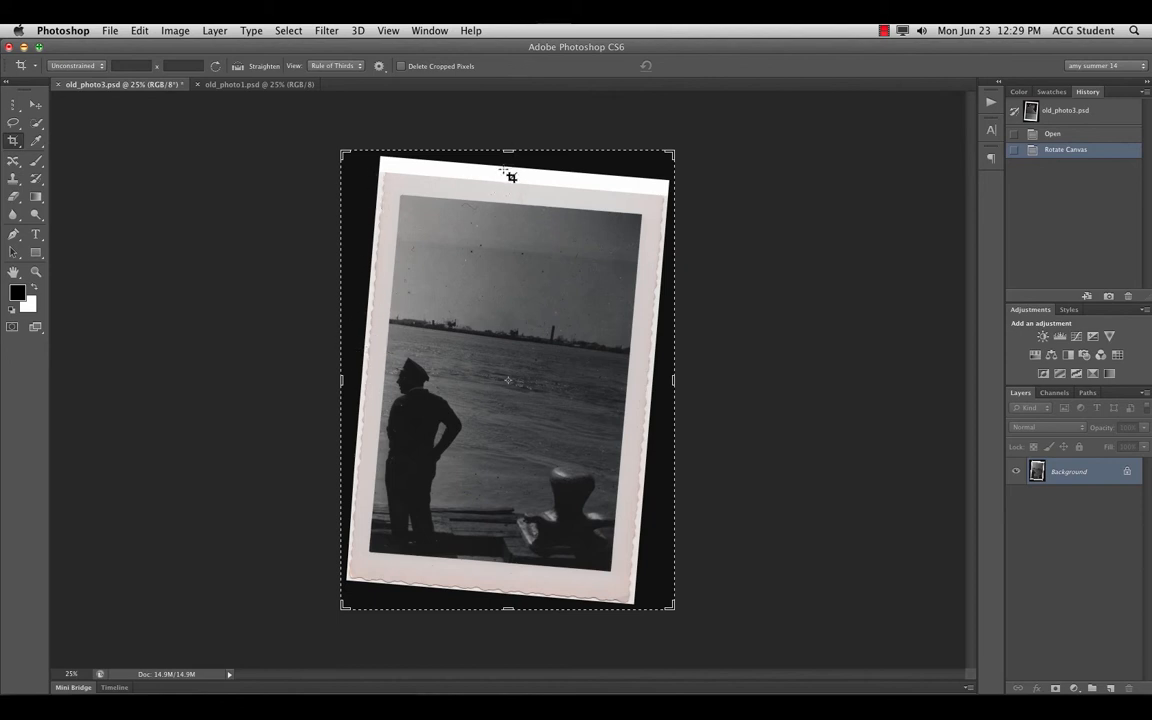
{"action": "left_click", "coordinate": [402, 67]}
- Straighten the photo along the upper edge of its picture area, extend the crop frame slightly at the bottom edge, and apply the crop
{"action": "left_click", "coordinate": [241, 66]}
{"action": "left_click_drag", "start_coordinate": [400, 196], "coordinate": [646, 216]}
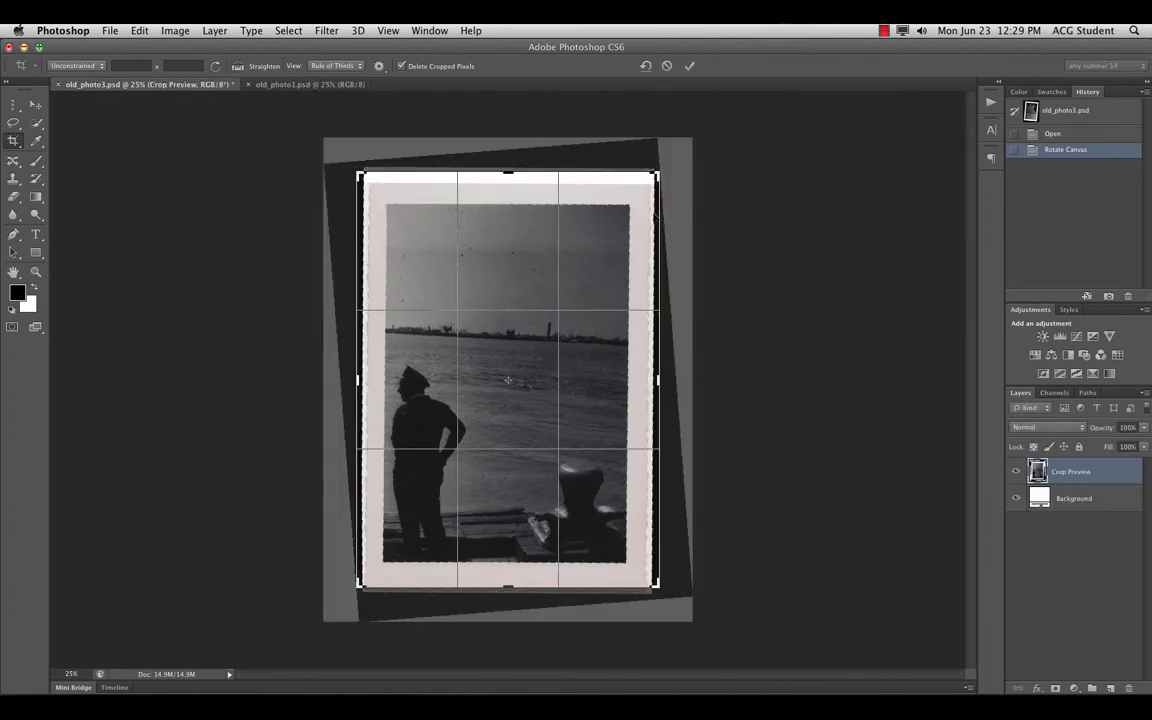
{"action": "left_click_drag", "start_coordinate": [508, 588], "coordinate": [508, 593]}
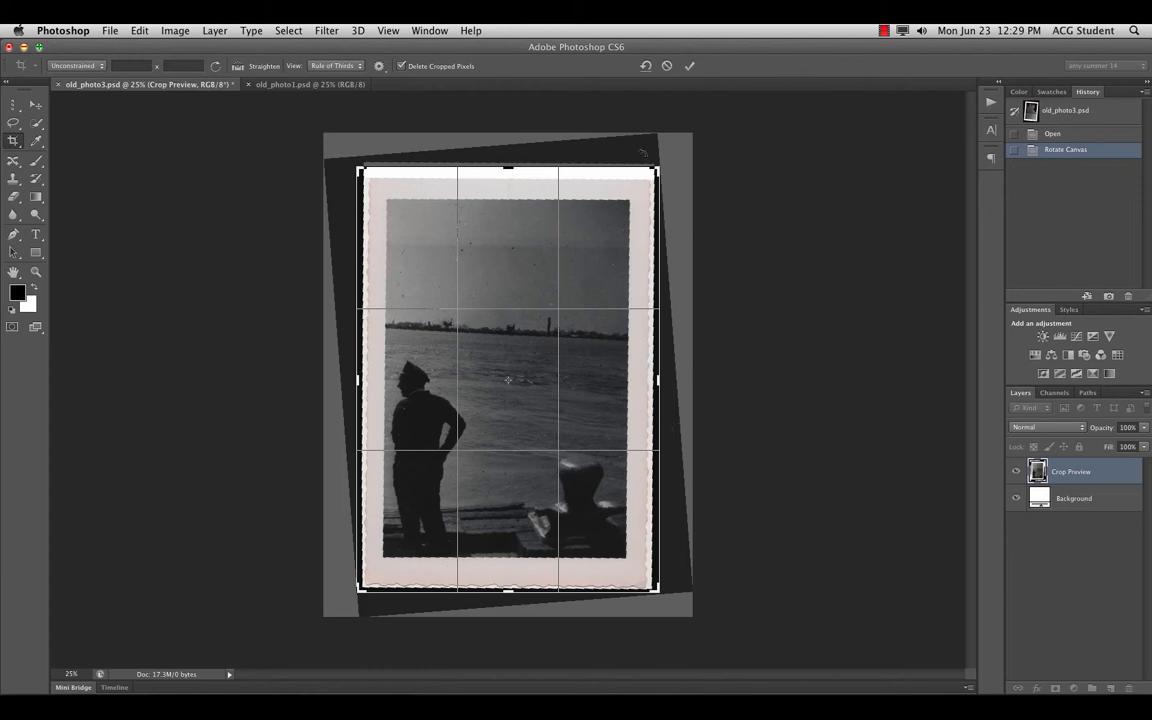
{"action": "left_click", "coordinate": [692, 66]}
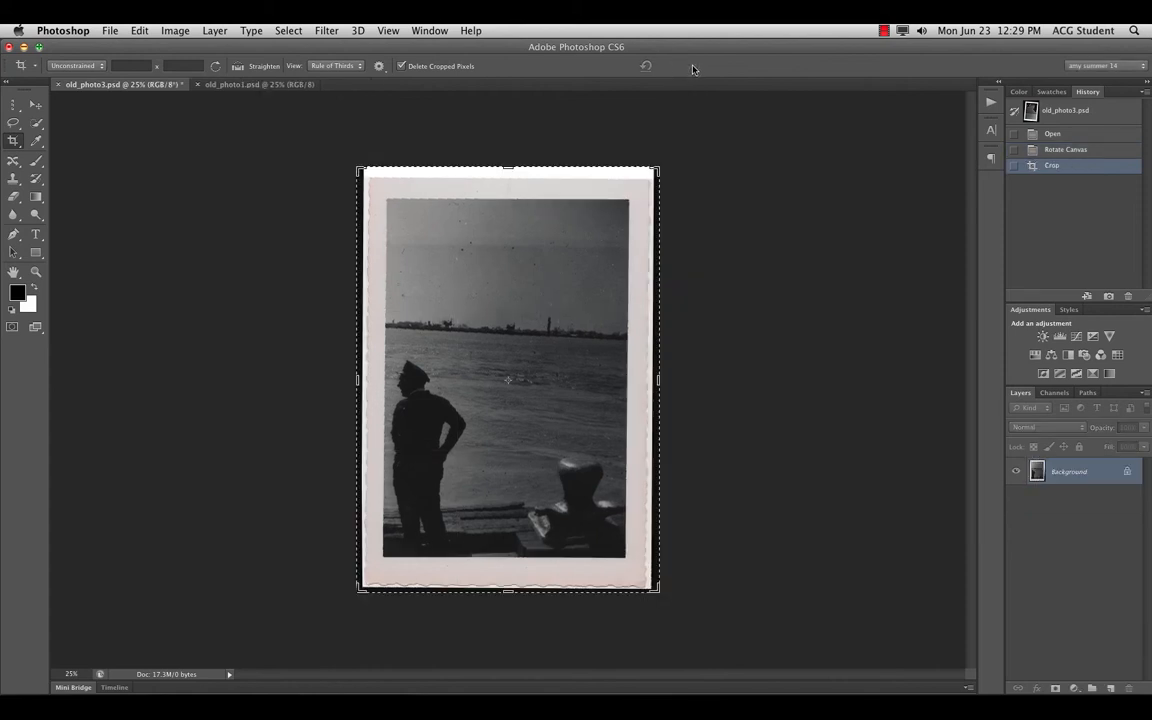
{"action": "left_click", "coordinate": [37, 108]}
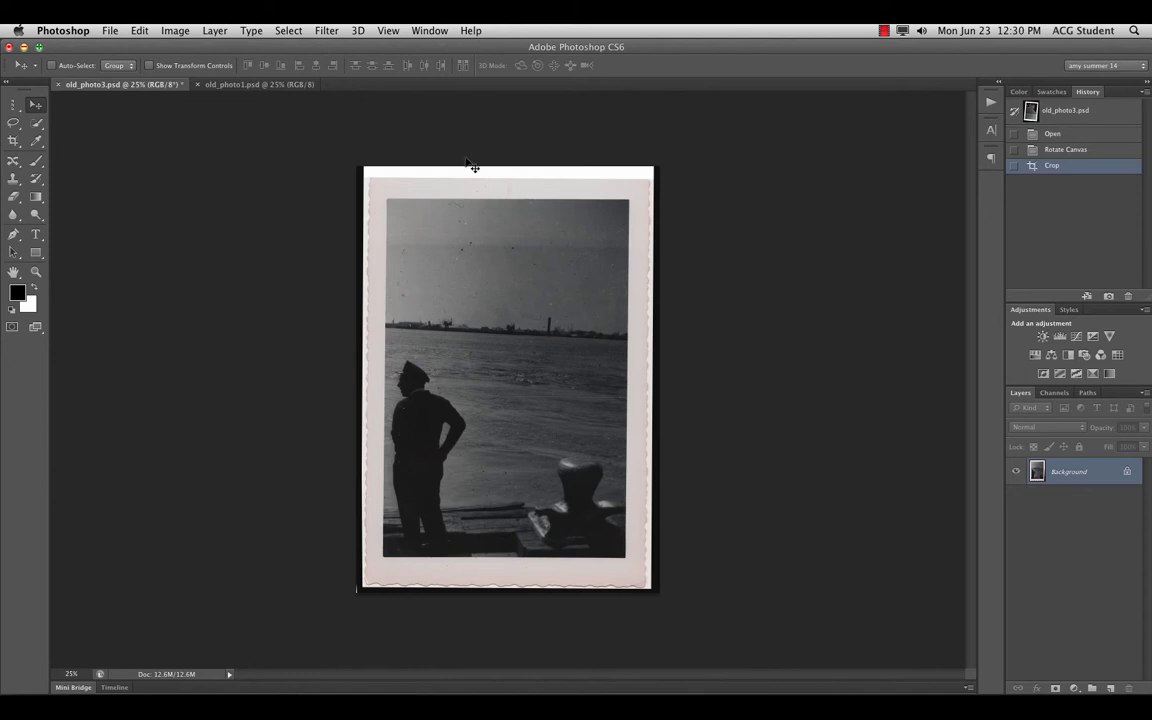
{"action": "left_click", "coordinate": [178, 31]}
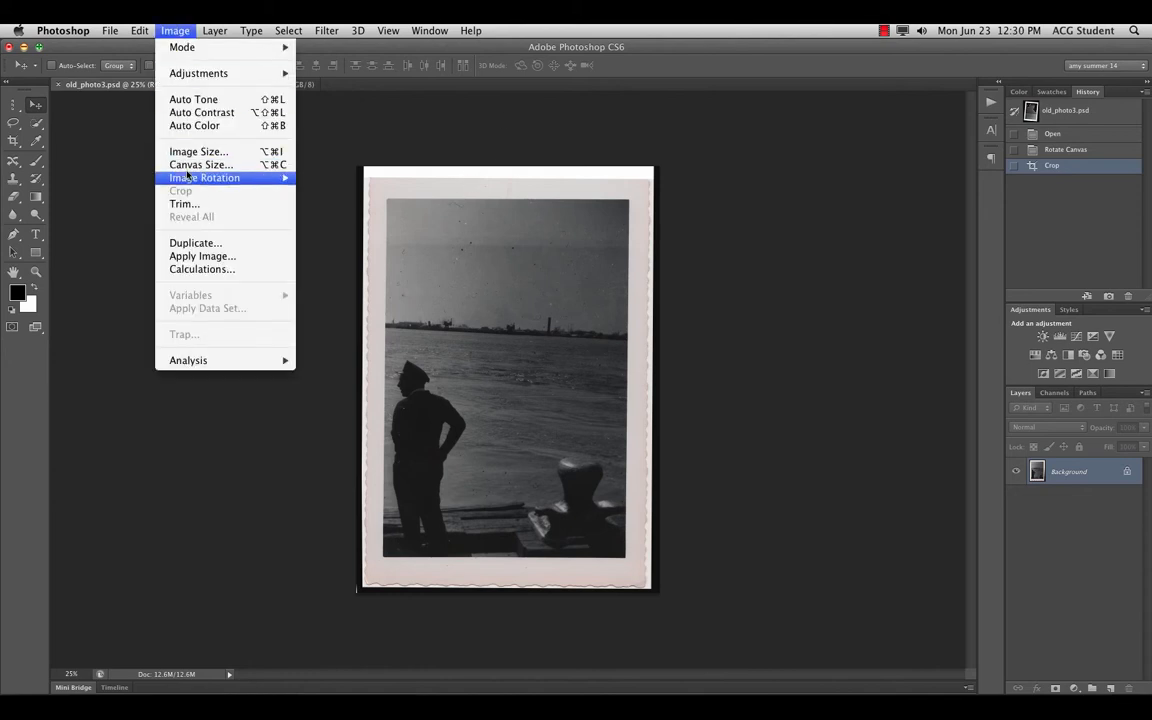
{"action": "mouse_move", "coordinate": [176, 177]}
{"action": "left_click", "coordinate": [362, 126]}
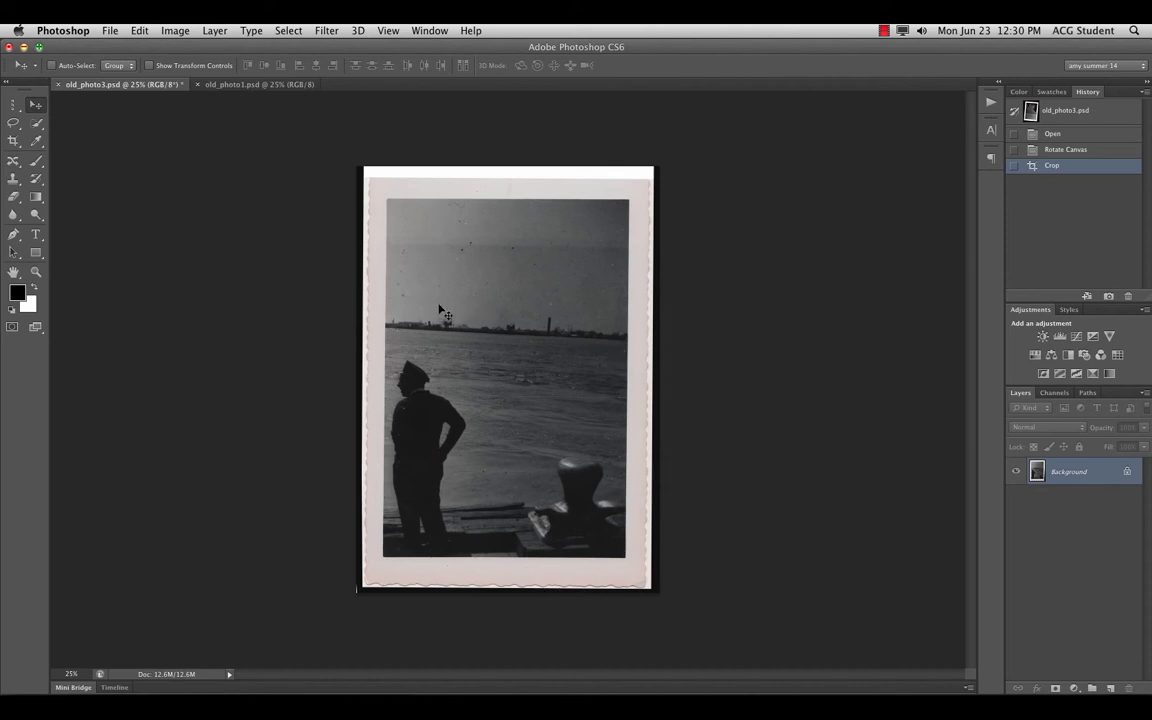
- Save the cropped photo to the Desktop in Photoshop format, naming it with the person's name followed by _PROJ1
{"action": "left_click", "coordinate": [110, 30]}
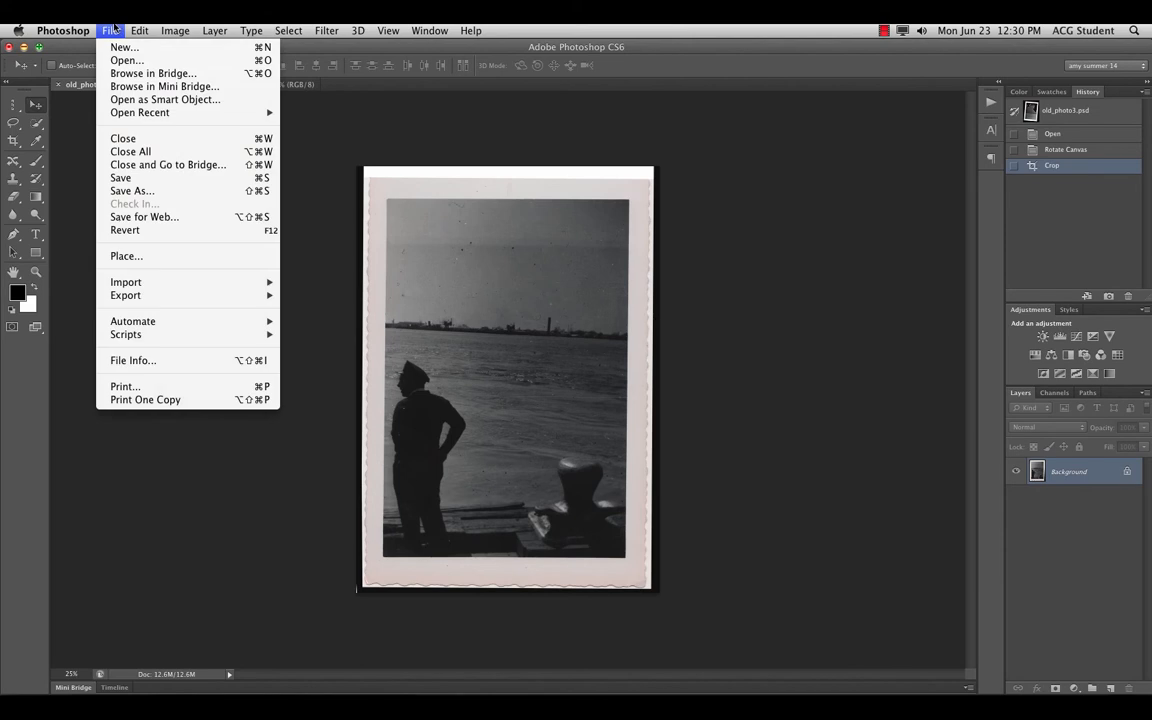
{"action": "left_click", "coordinate": [110, 193]}
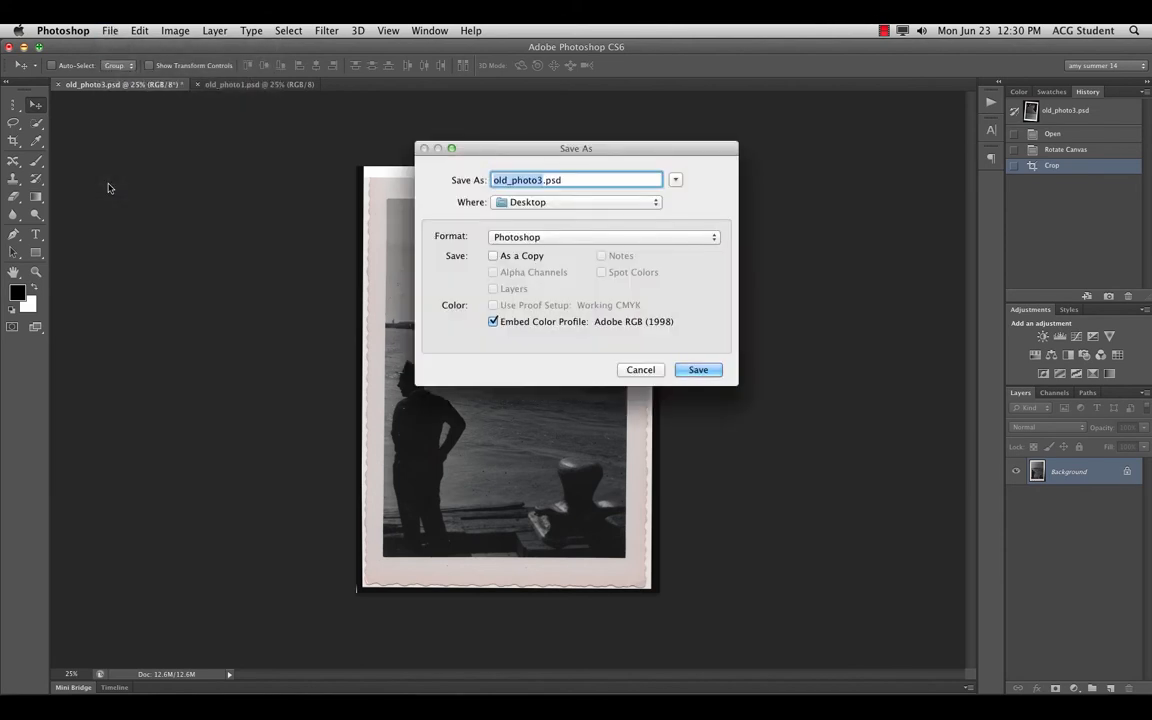
{"action": "type", "text": "caterina_PROJ1"}
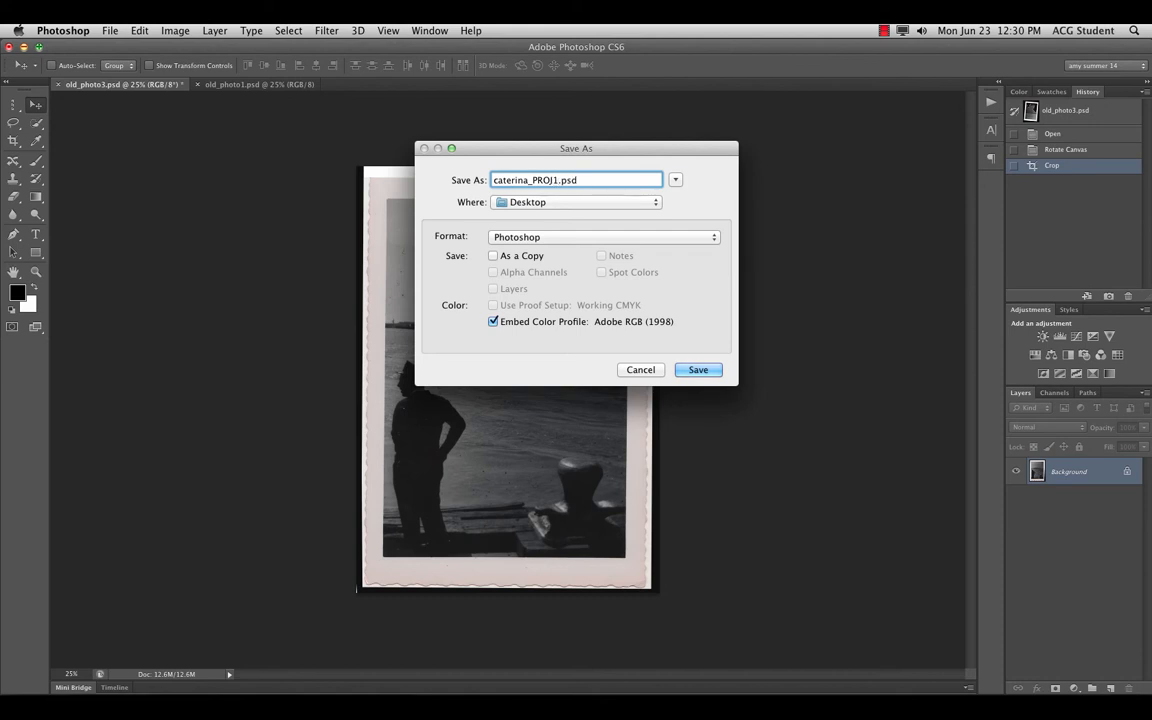
{"action": "left_click", "coordinate": [675, 180]}
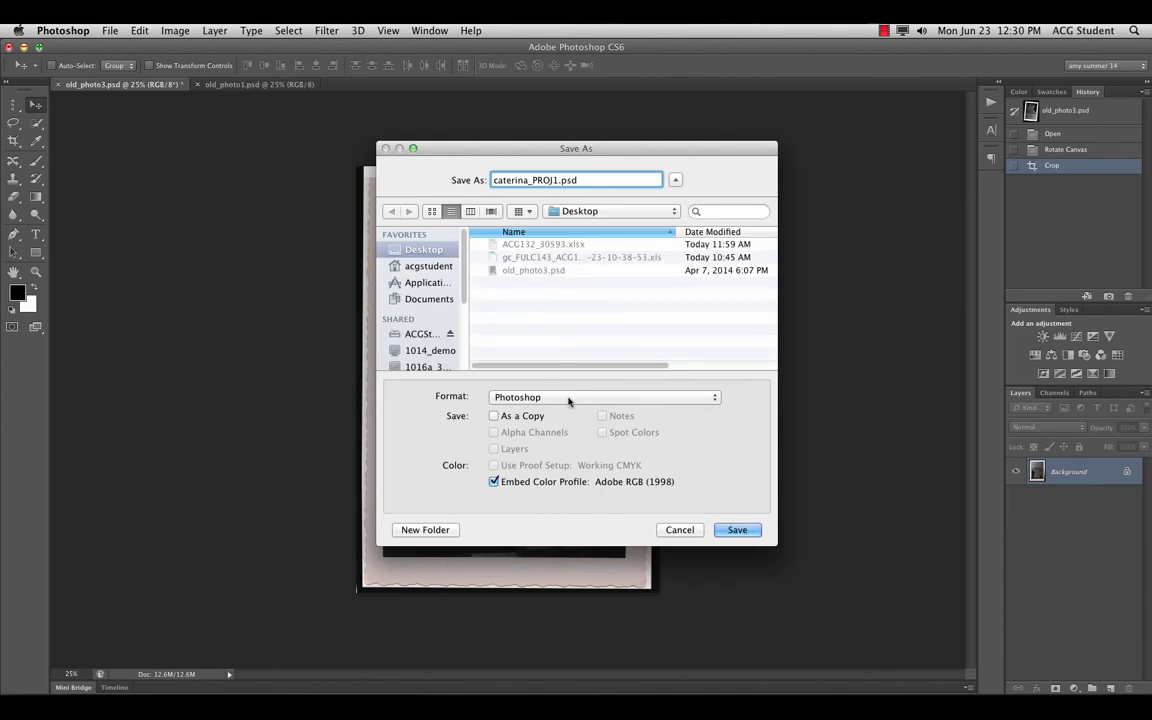
{"action": "left_click", "coordinate": [574, 399]}
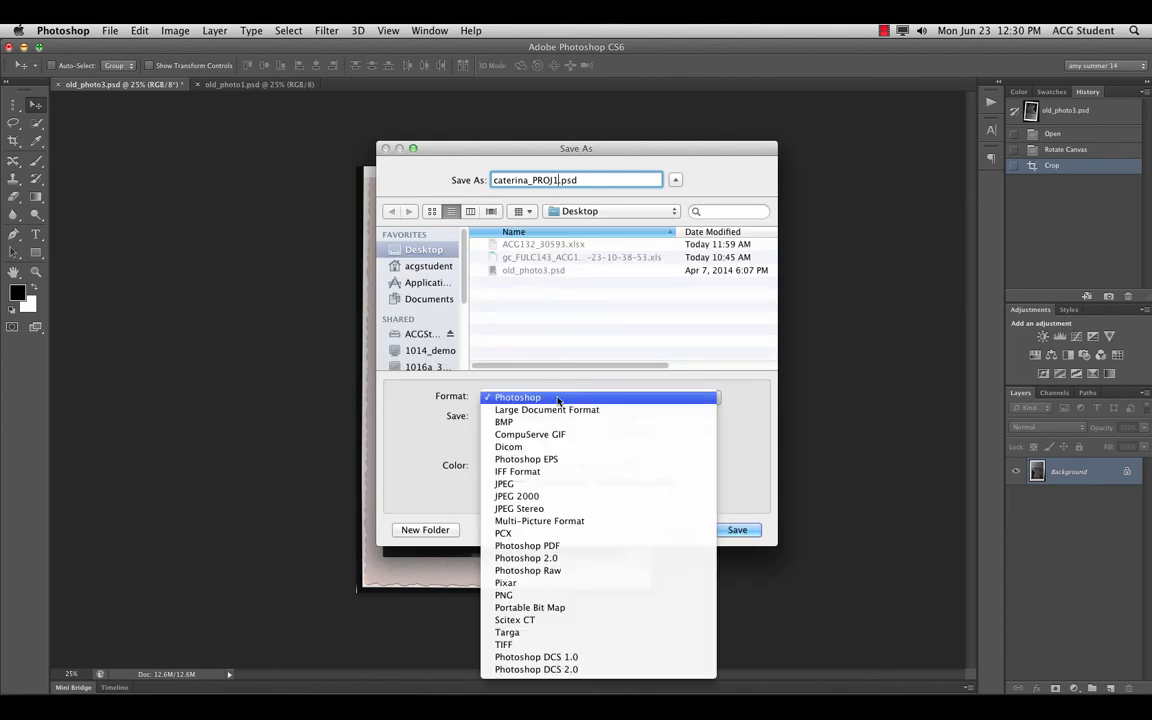
{"action": "left_click", "coordinate": [545, 398]}
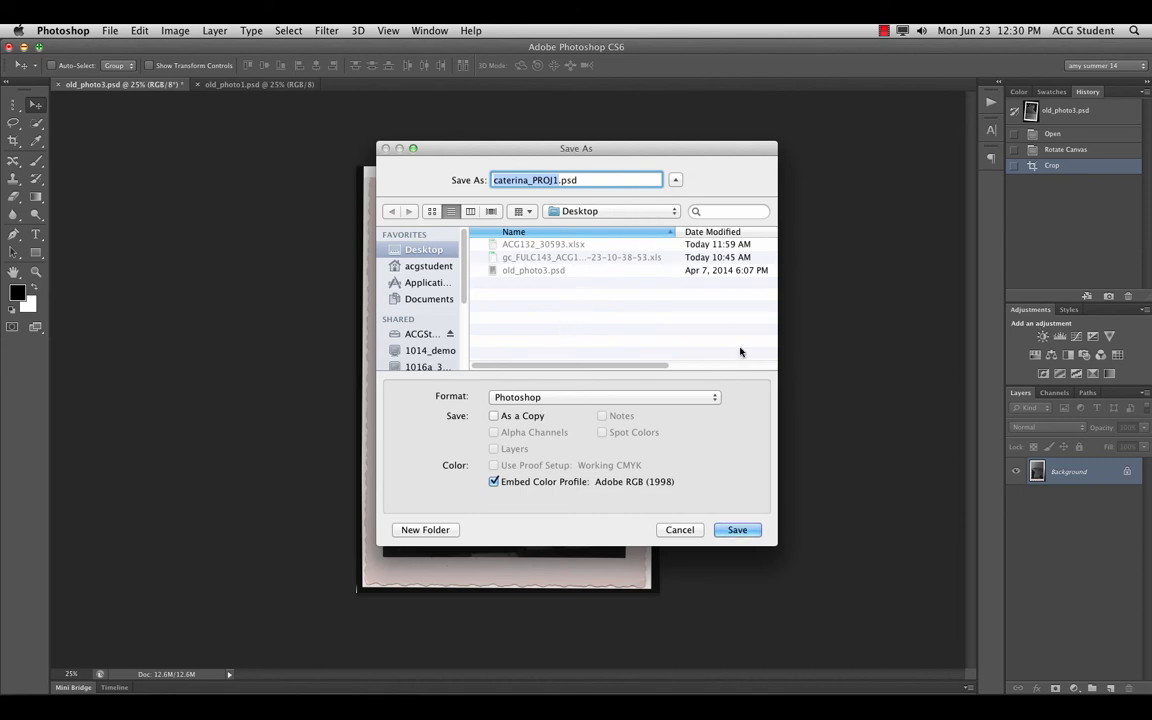
{"action": "left_click", "coordinate": [737, 529]}
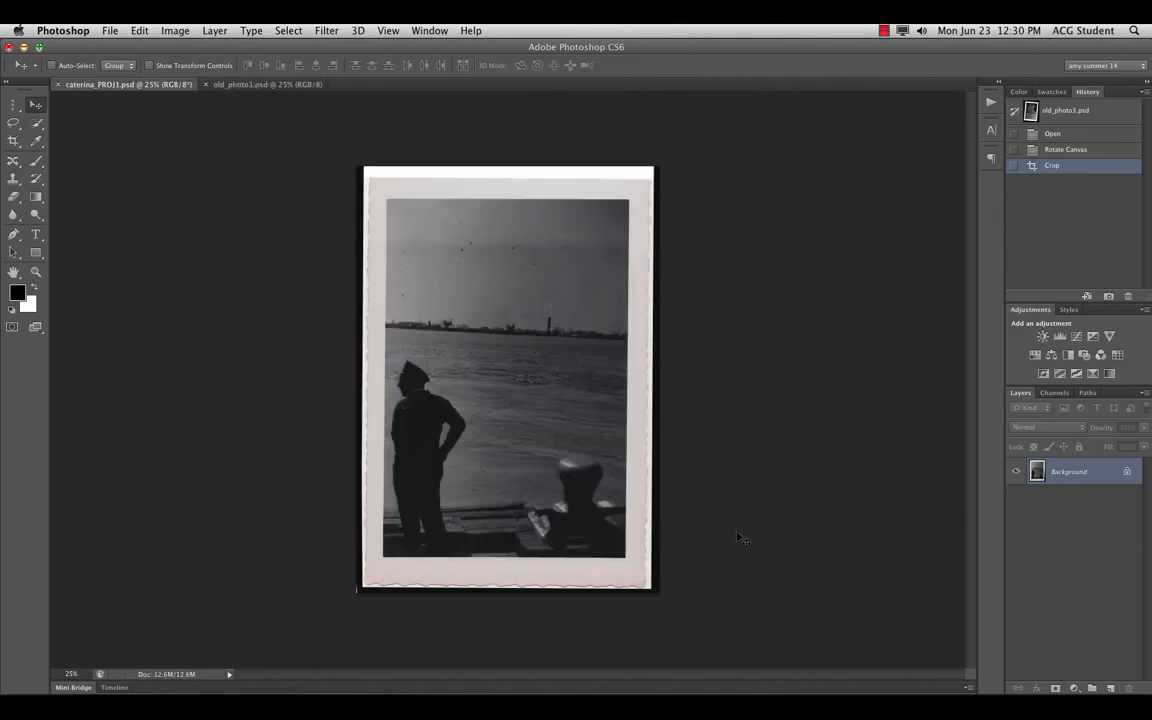
- Minimize the Photoshop window and move the newly saved PROJ1 file beside old_photo3.psd on the desktop
{"action": "left_click", "coordinate": [24, 47]}
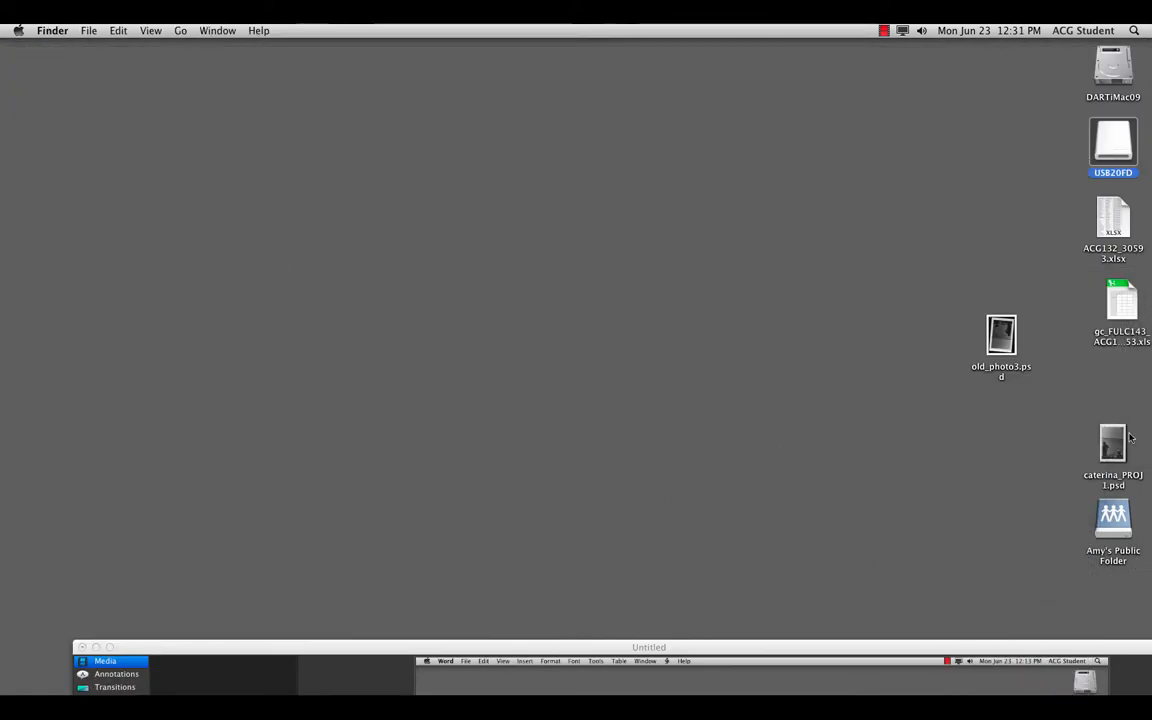
{"action": "left_click_drag", "start_coordinate": [1111, 449], "coordinate": [921, 344]}
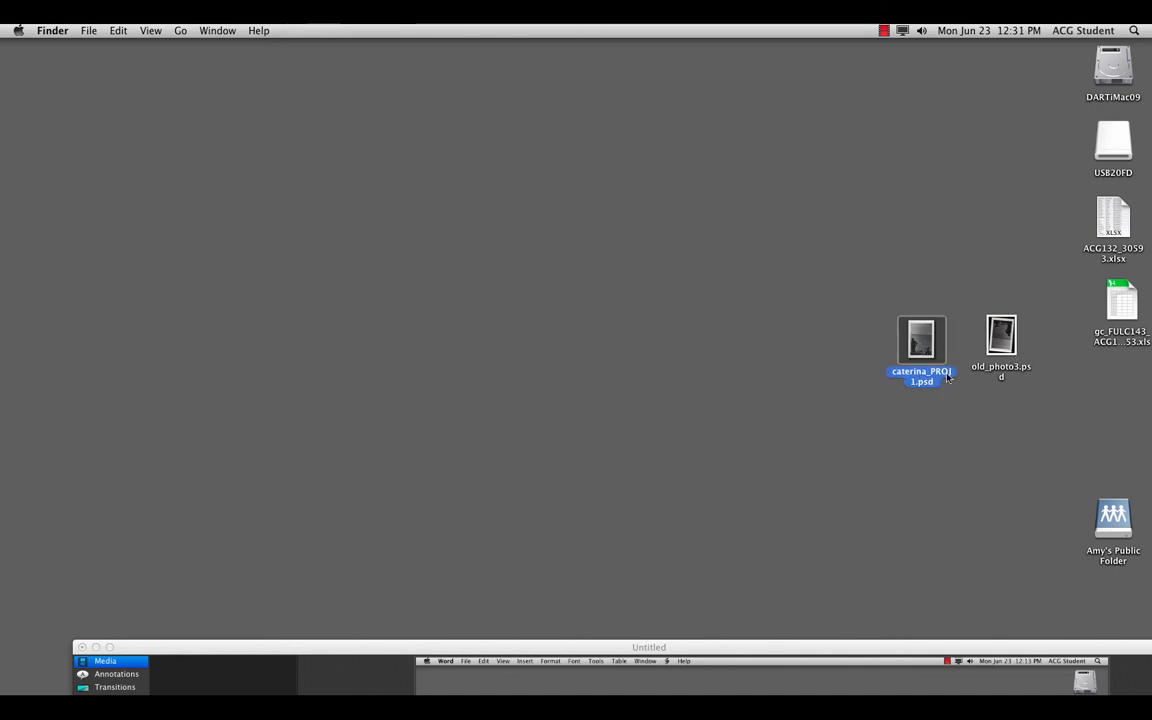
{"action": "left_click", "coordinate": [931, 411]}
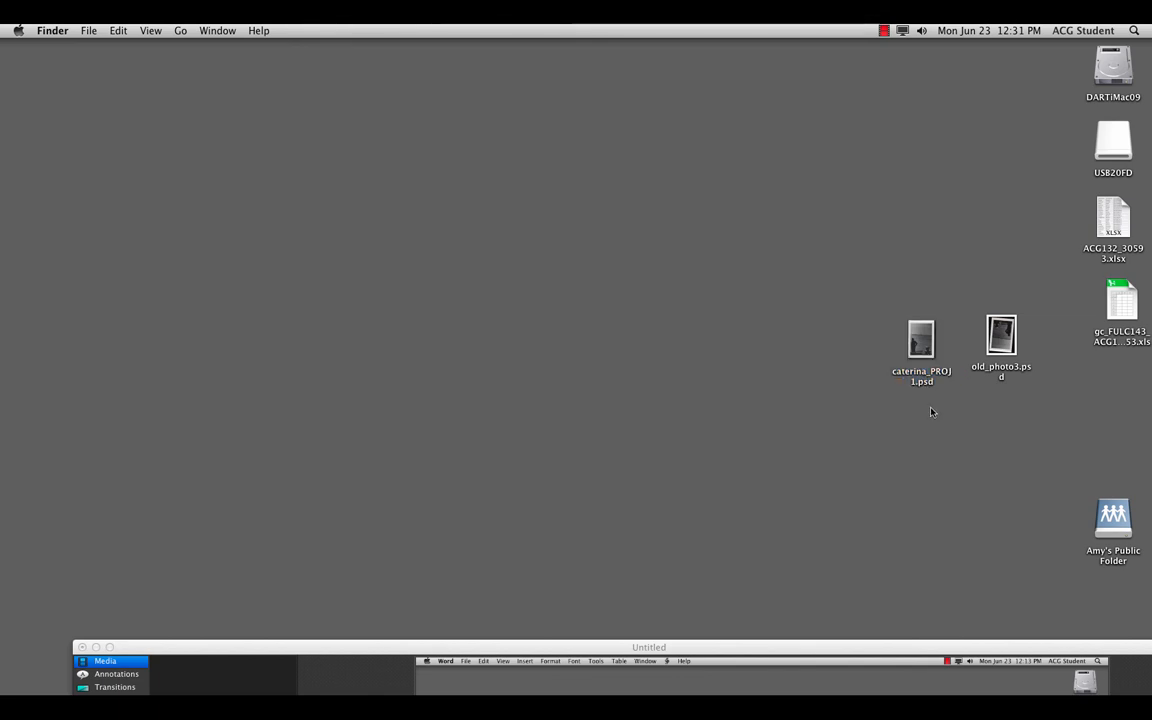